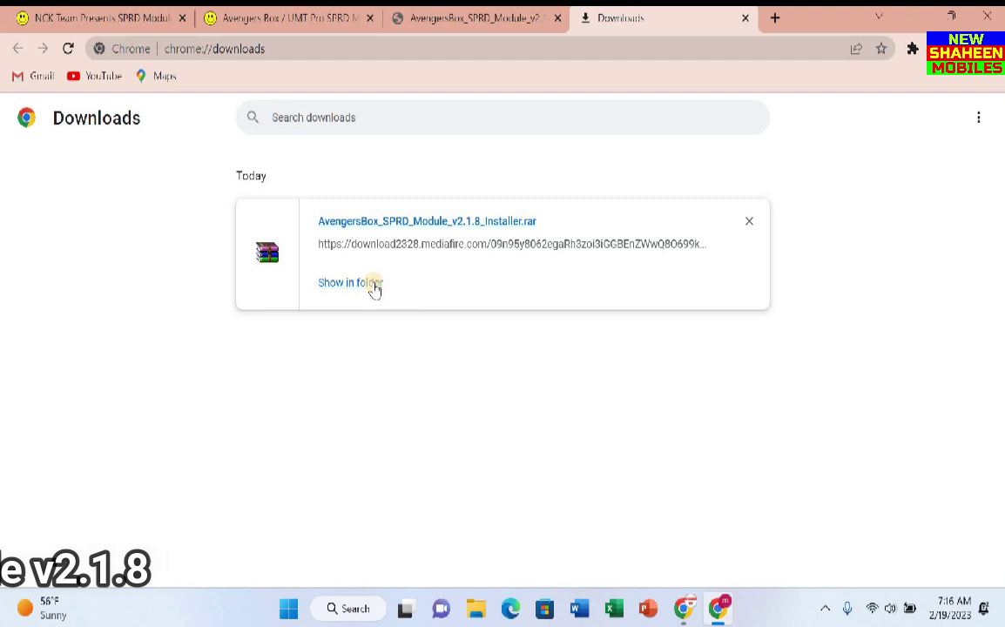
Move the downloaded AvengersBox_SPRD_Module_v2.1.8_Installer archive from the Downloads folder to the desktop, closing the file and browser windows.
left_click(373, 284)
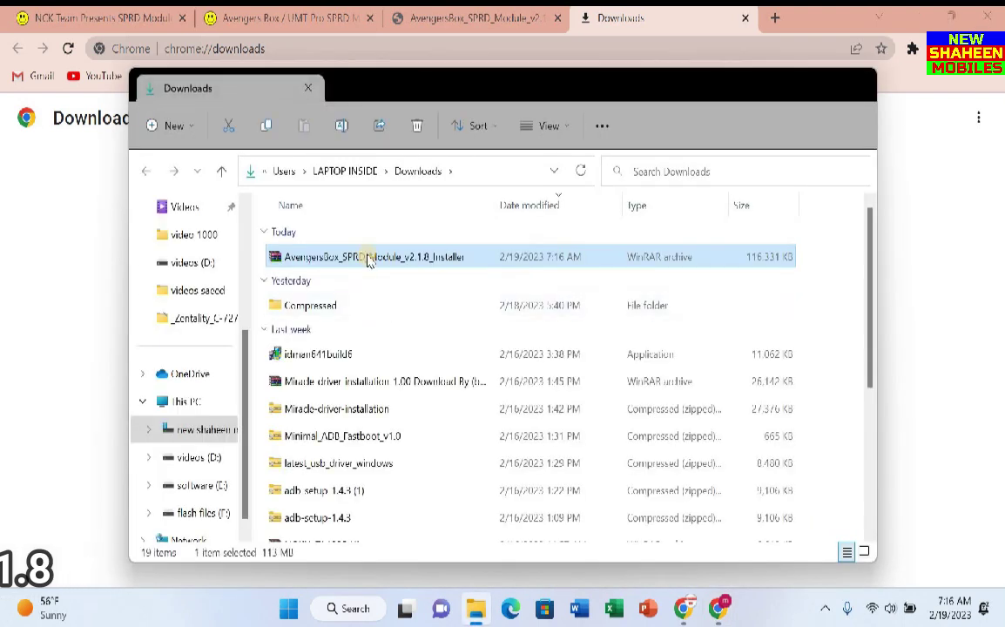
right_click(368, 260)
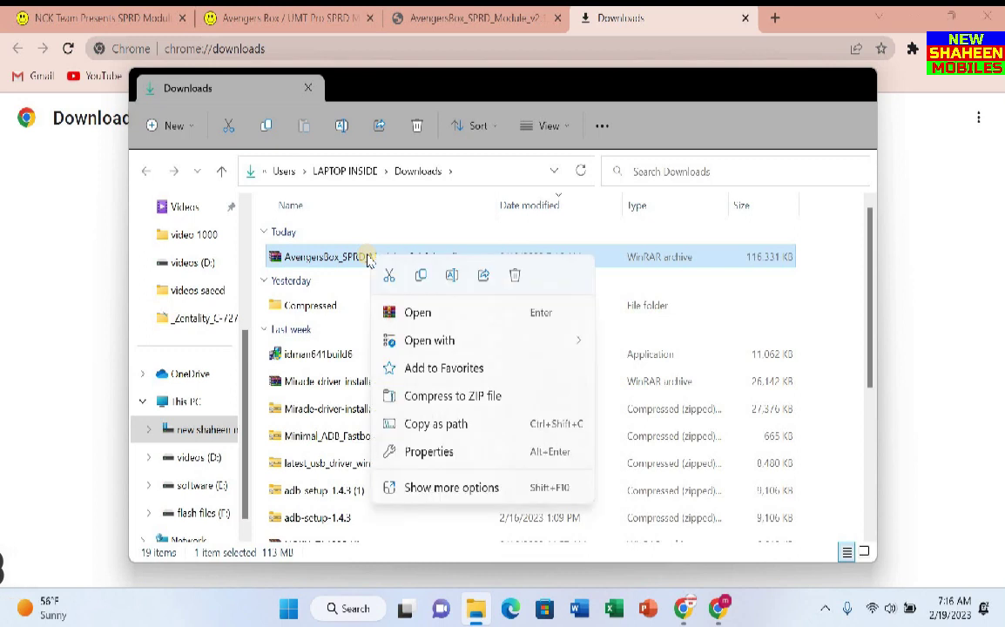
left_click(462, 490)
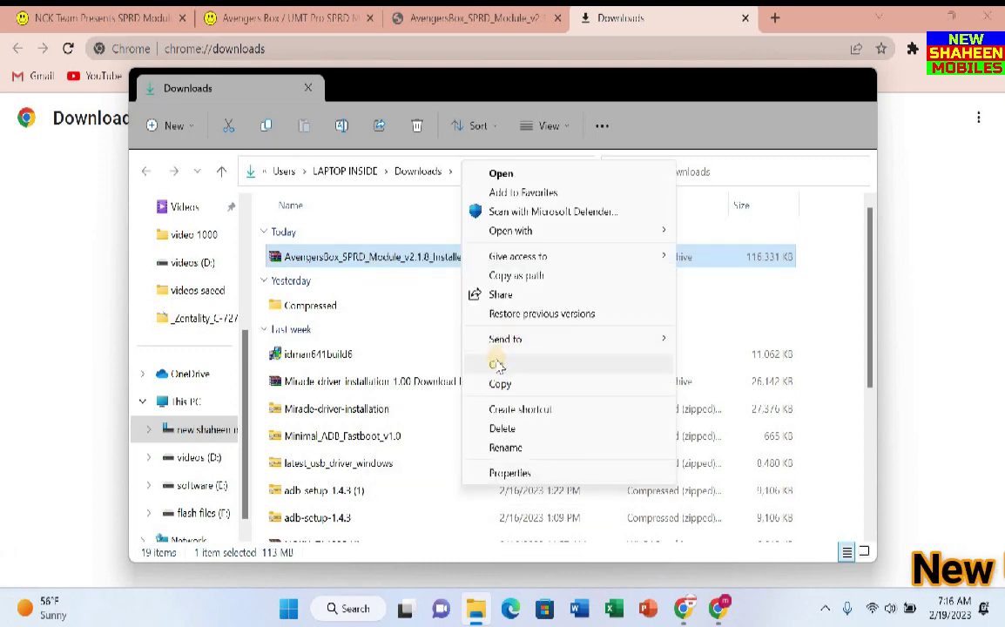
left_click(496, 363)
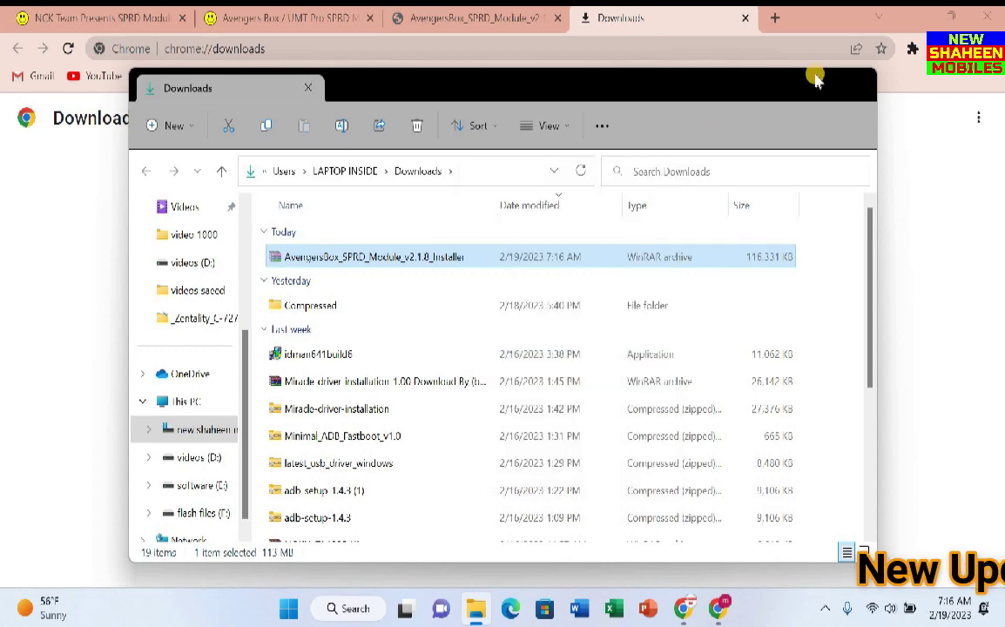
left_click(305, 89)
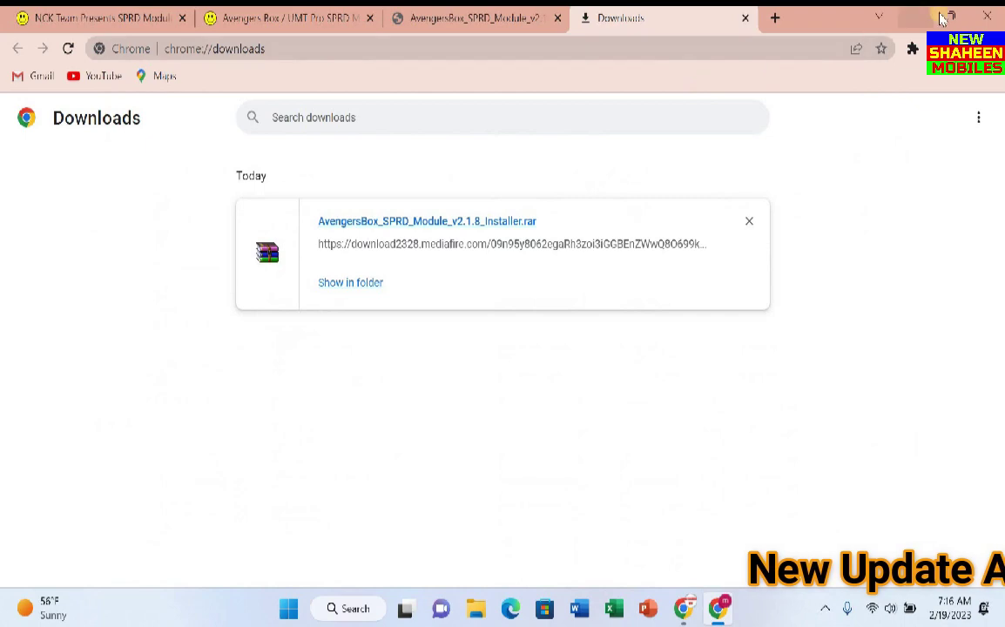
left_click(987, 16)
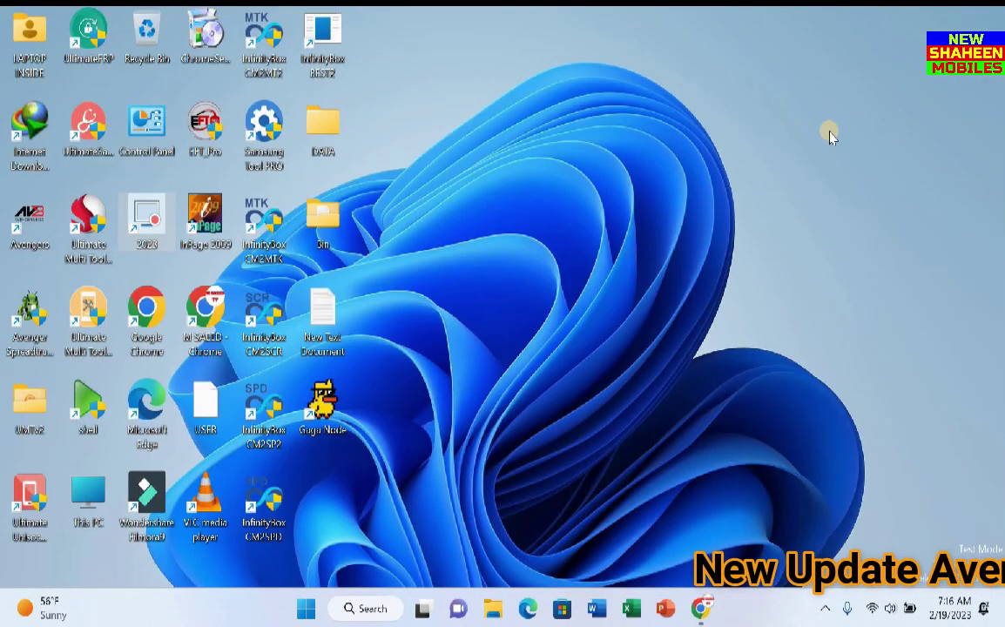
right_click(826, 94)
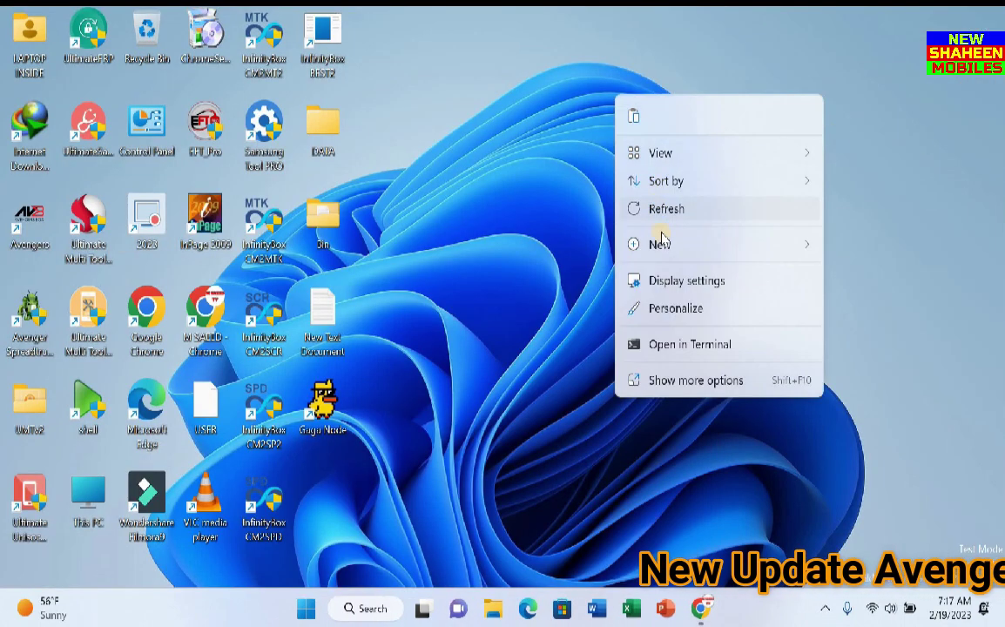
left_click(710, 381)
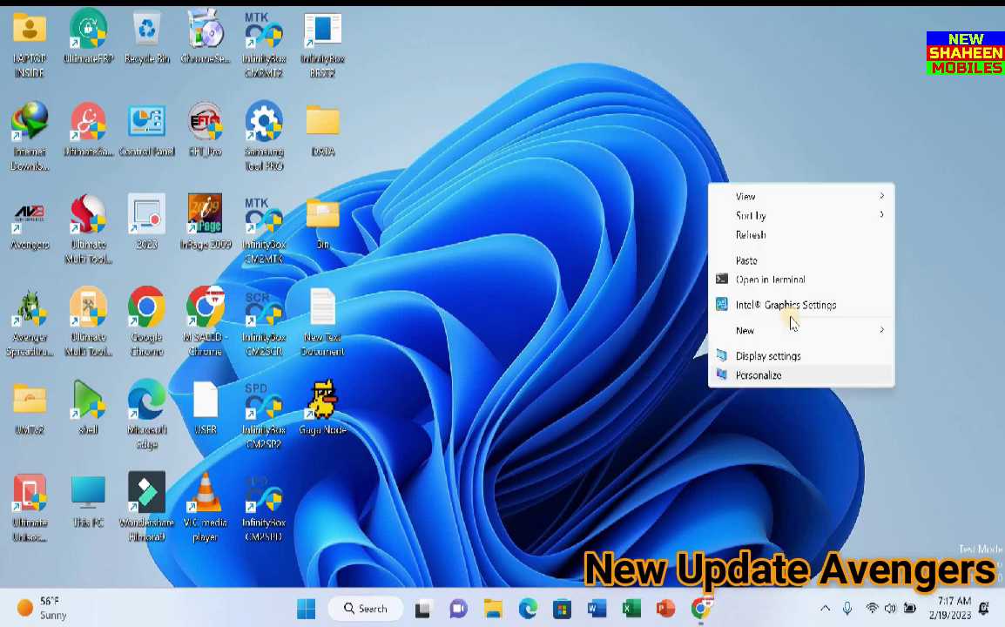
left_click(752, 261)
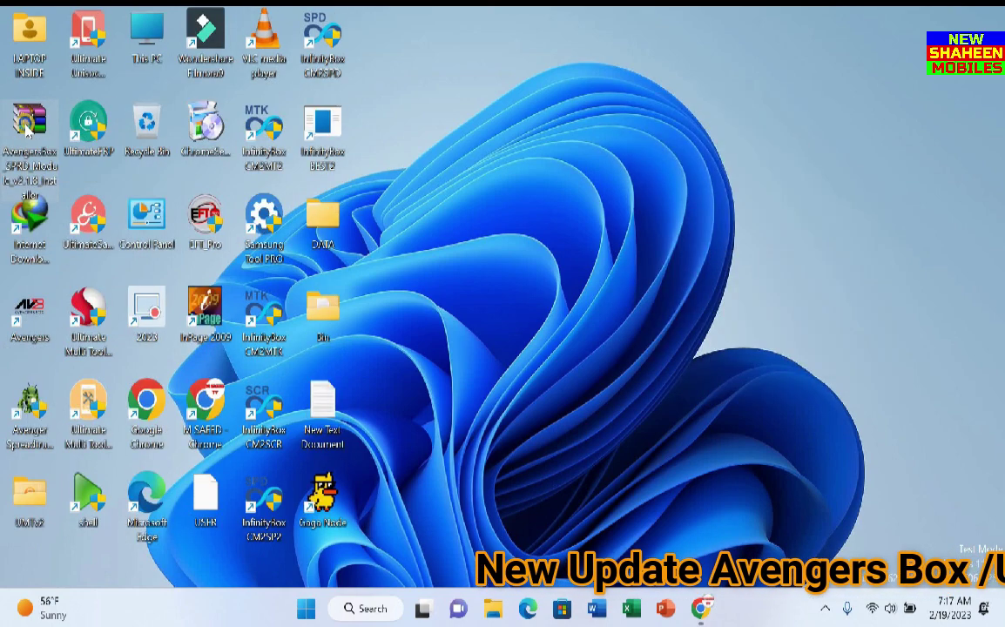
Extract the AvengersBox_SPRD_Module_v2.1.8_Installer archive into a folder of the same name on the desktop and close the archive.
right_click(29, 131)
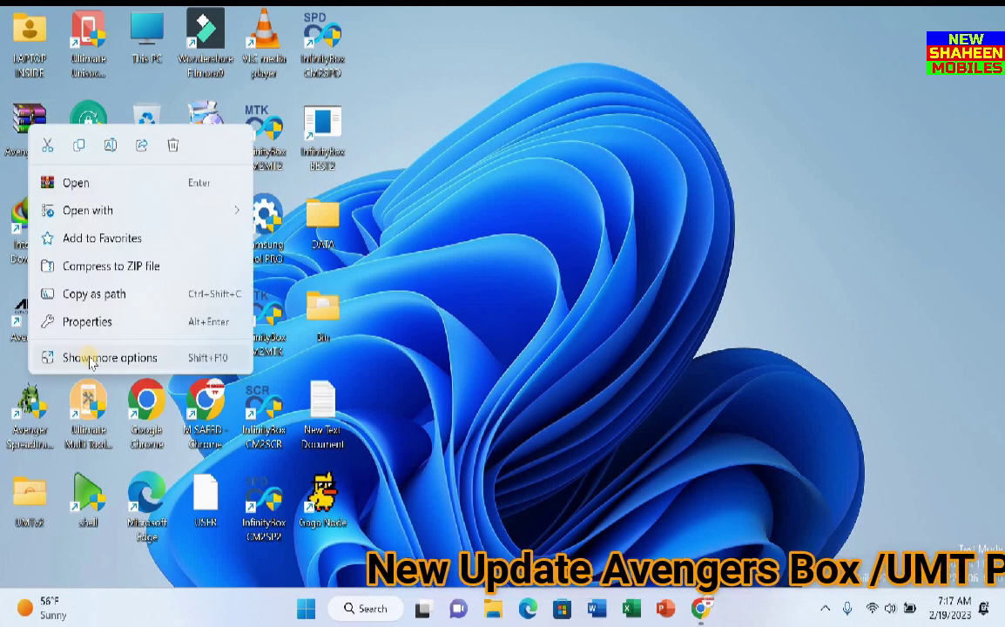
right_click(23, 122)
right_click(21, 115)
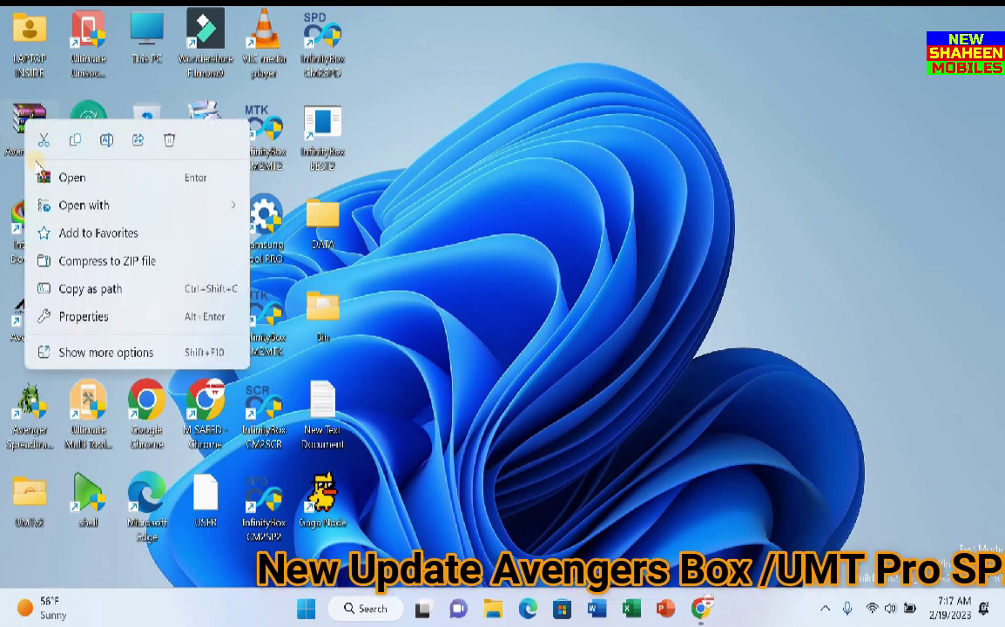
left_click(70, 178)
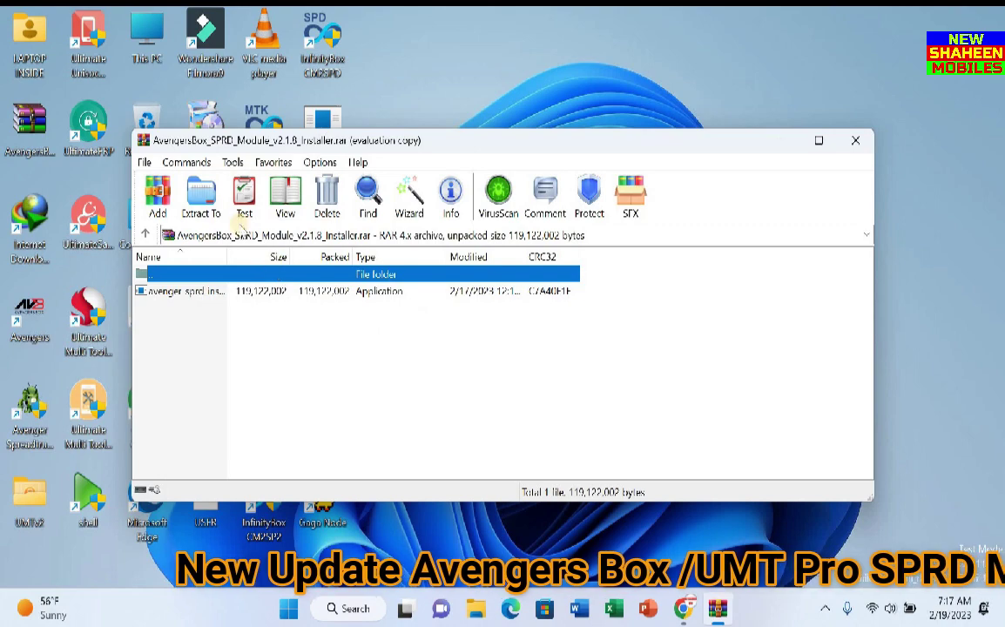
left_click(201, 193)
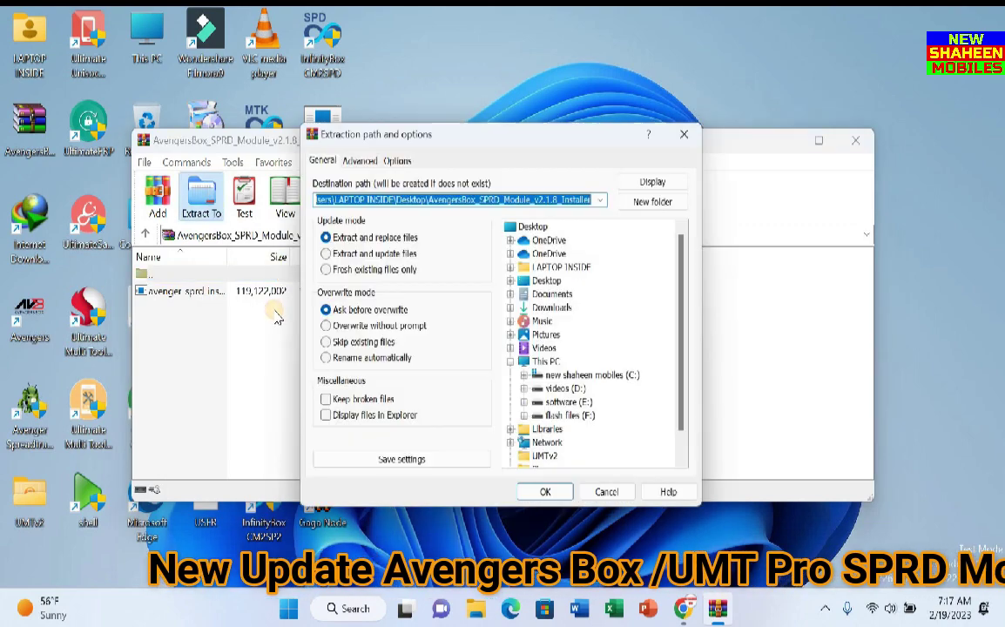
left_click(554, 498)
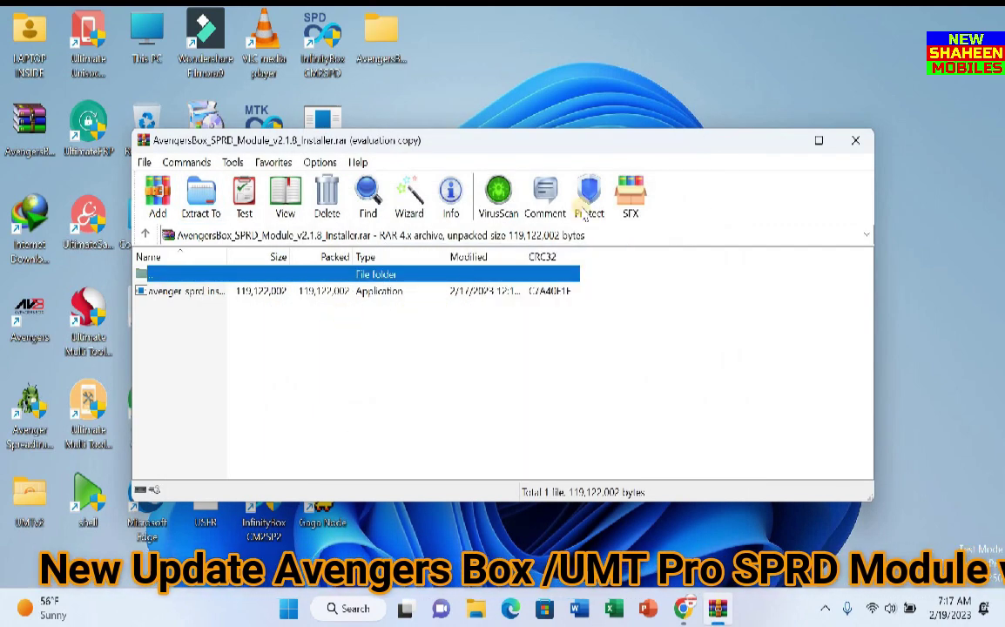
key("Escape")
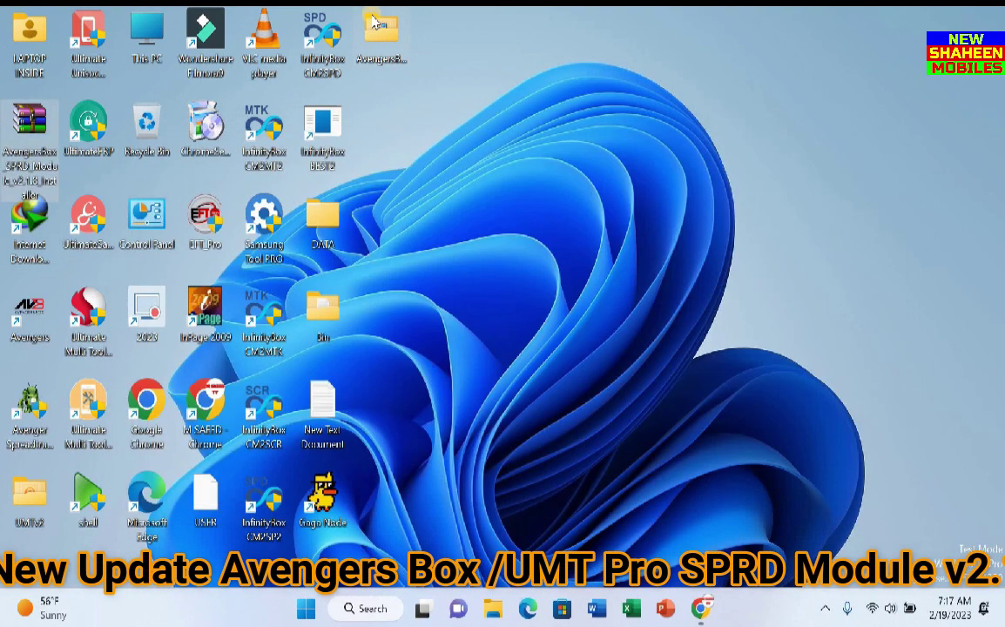
Delete the extracted AvengersBox_SPRD_Module_v2.1.8_Installer folder from the desktop.
right_click(388, 35)
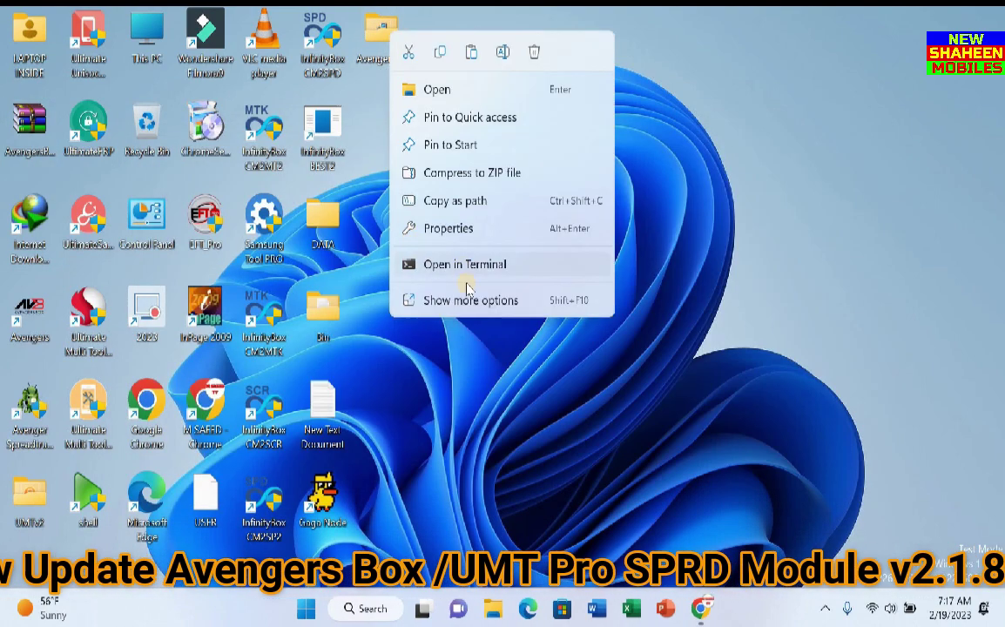
left_click(473, 301)
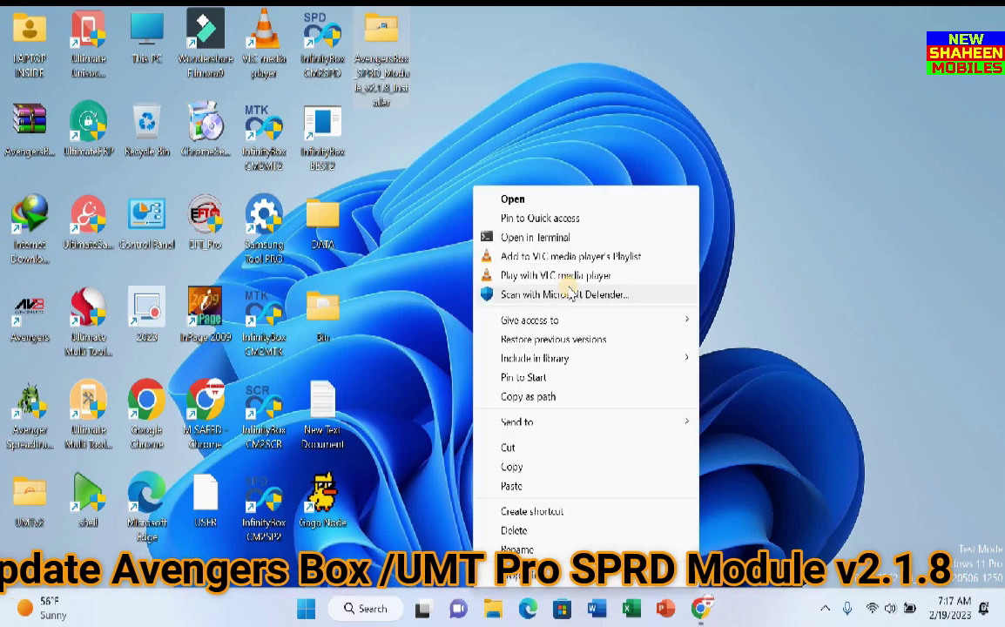
left_click(514, 531)
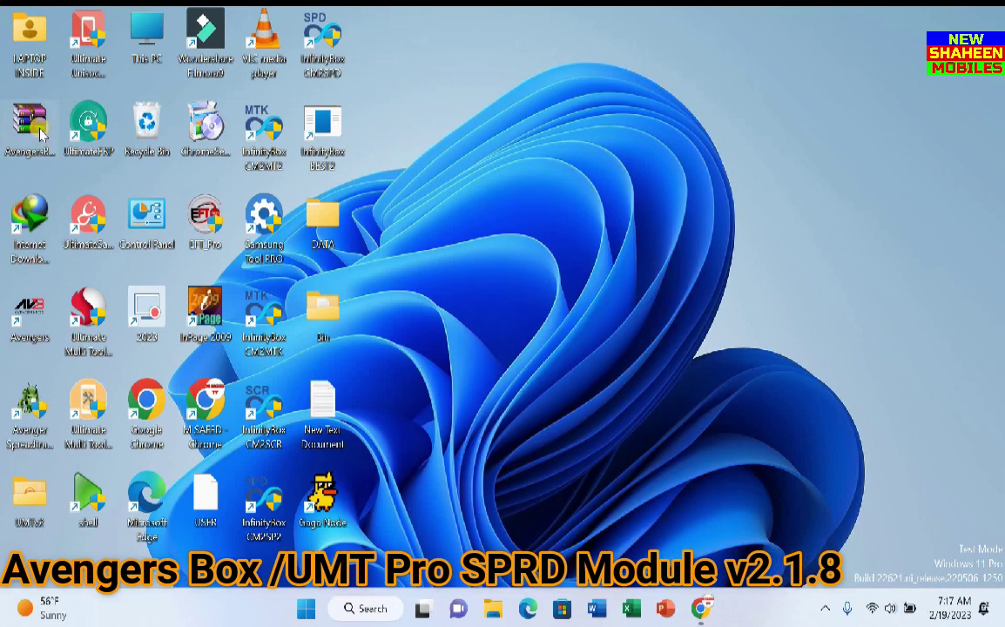
Open the AvengersBox_SPRD_Module_v2.1.8_Installer archive on the desktop and run the installer application inside it.
left_click(41, 132)
right_click(41, 133)
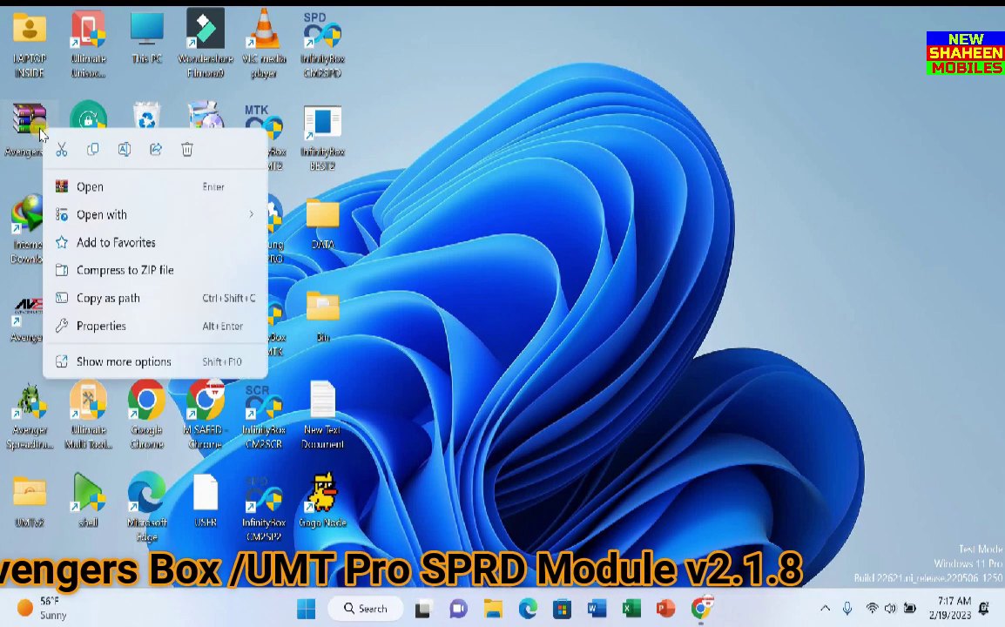
left_click(85, 187)
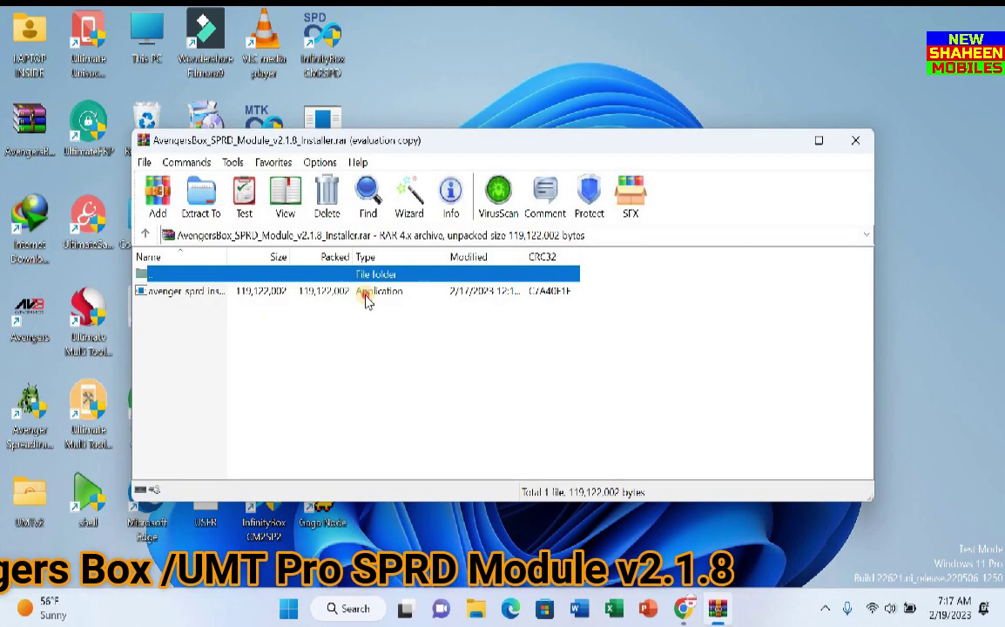
double_click(366, 293)
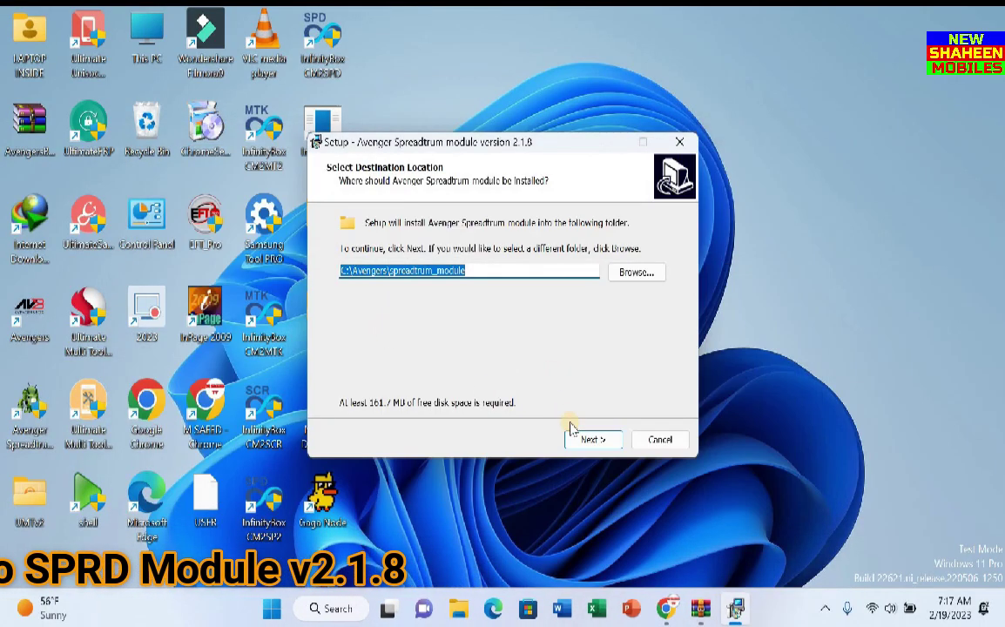
Install the Avenger Spreadtrum module version 2.1.8 into the existing C:\Avengers\spreadtrum_module folder with a desktop shortcut, and exit the setup.
left_click(588, 440)
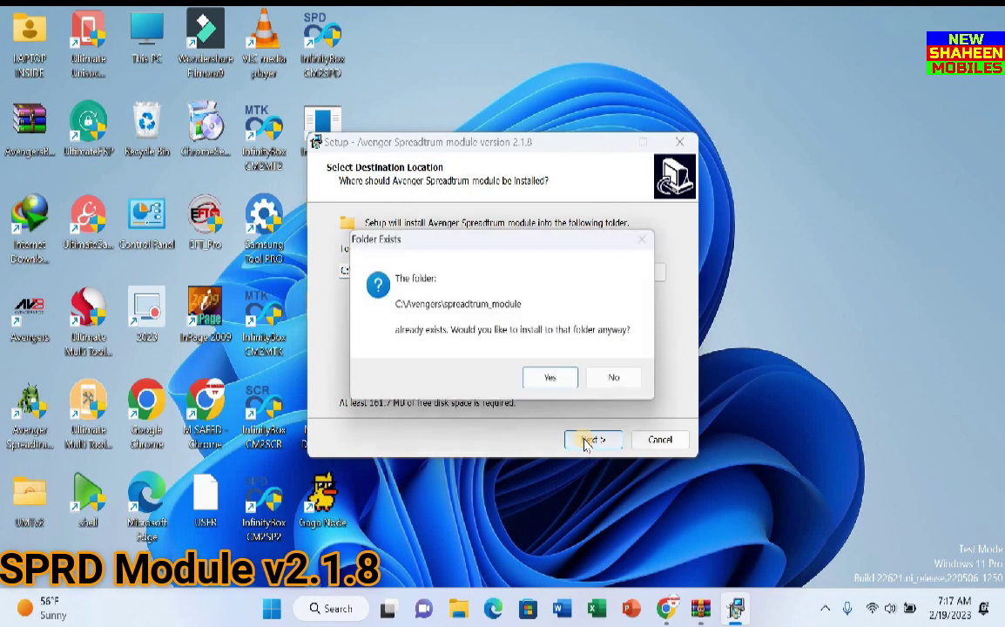
left_click(552, 382)
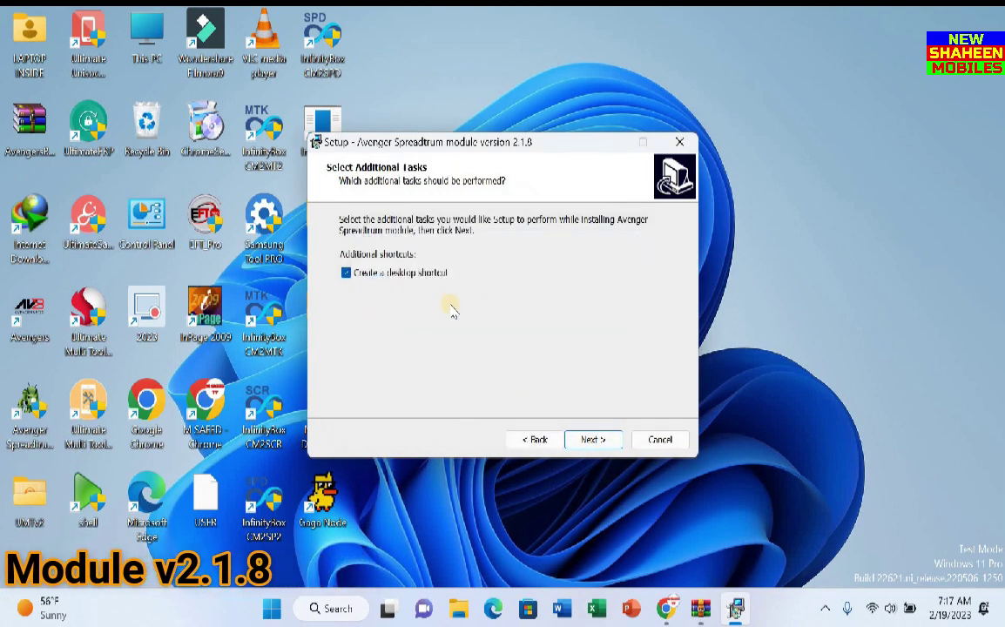
left_click(588, 440)
left_click(588, 442)
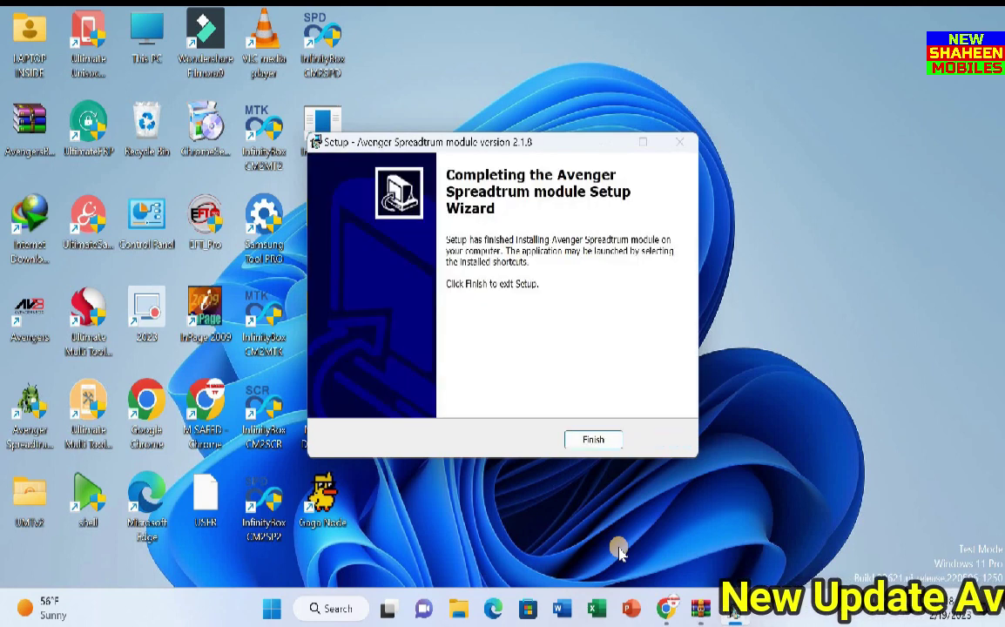
left_click(592, 441)
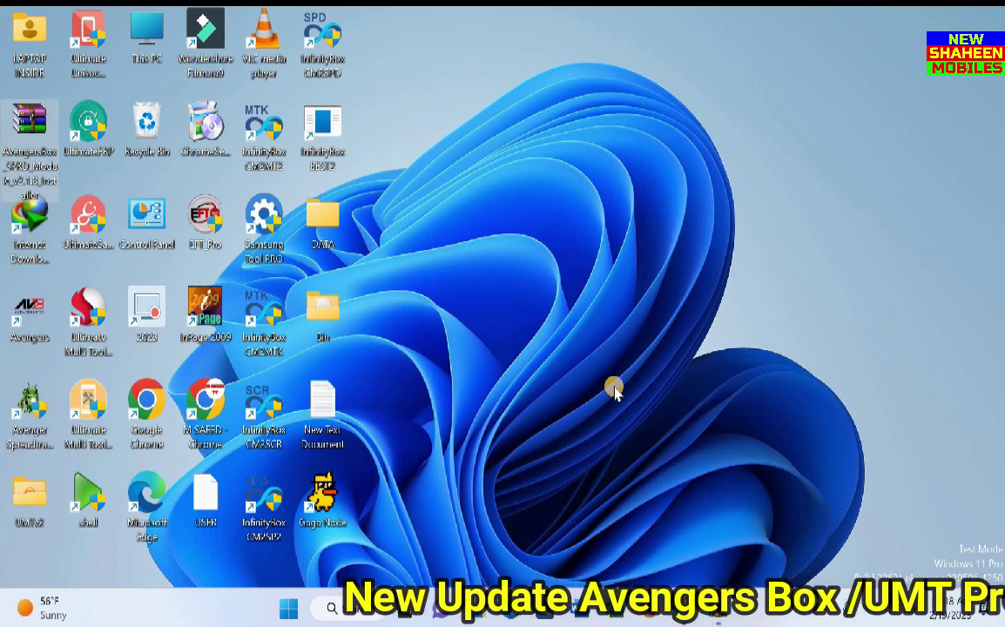
Try to launch the Avenger Spreadtrum module from the desktop.
left_click(27, 418)
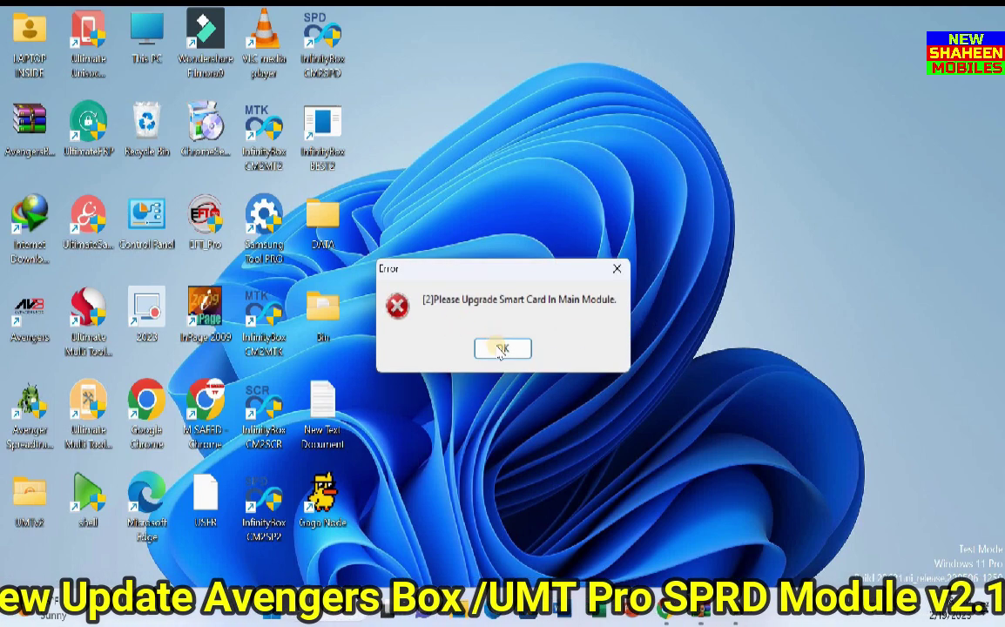
left_click(501, 349)
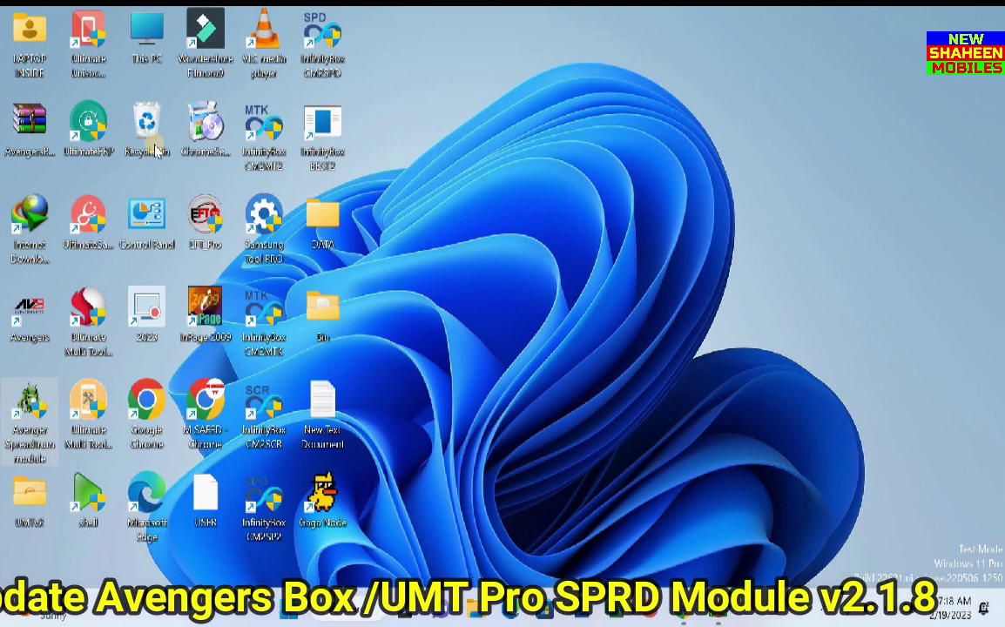
Examine the installer archives in the Avengers setup folder under box dongle setup on the software (E:) drive, and close the window.
double_click(148, 36)
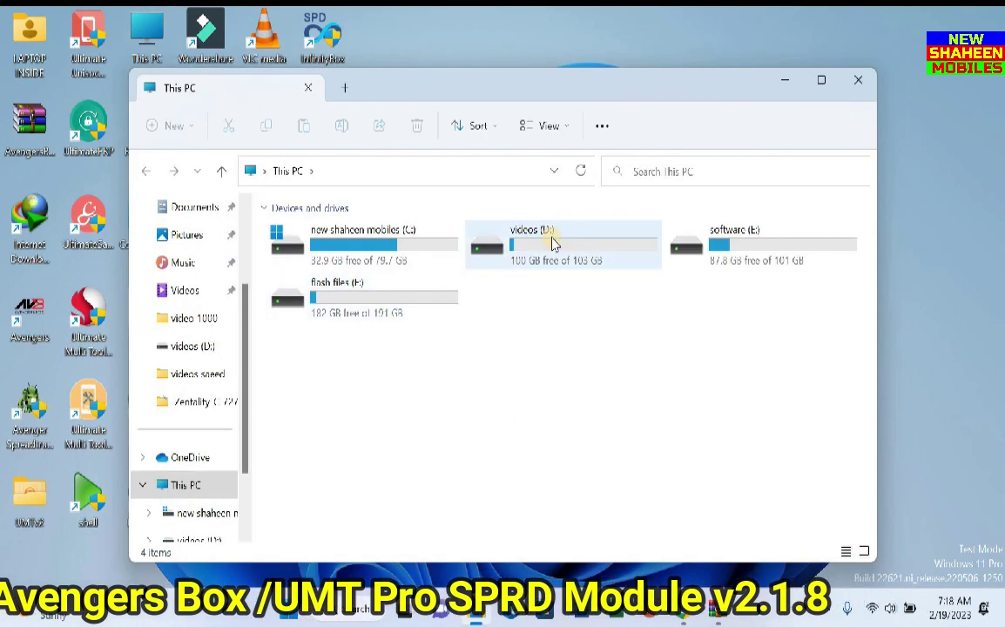
double_click(688, 235)
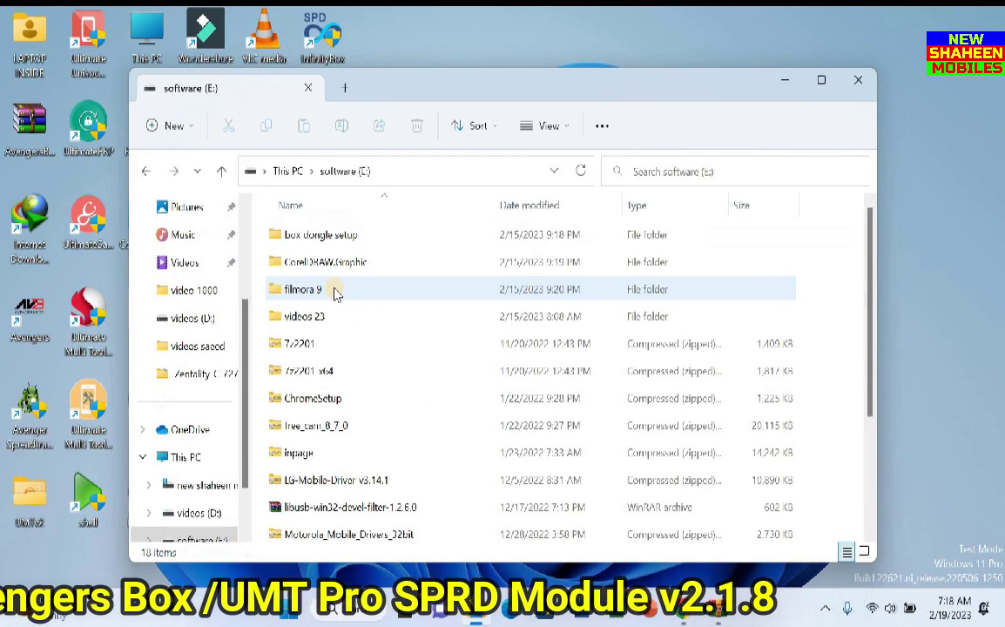
double_click(321, 234)
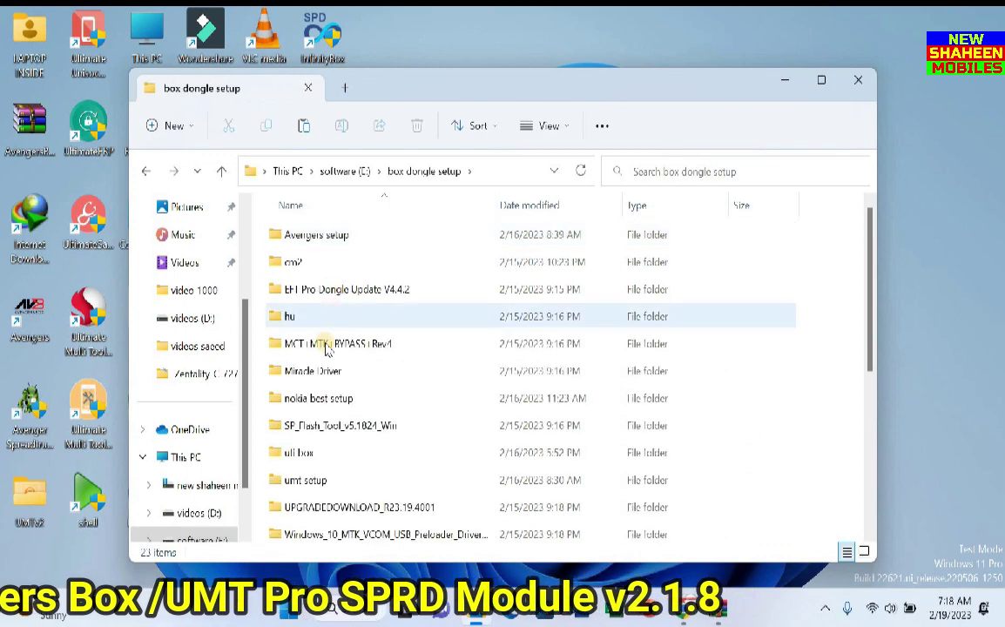
double_click(331, 234)
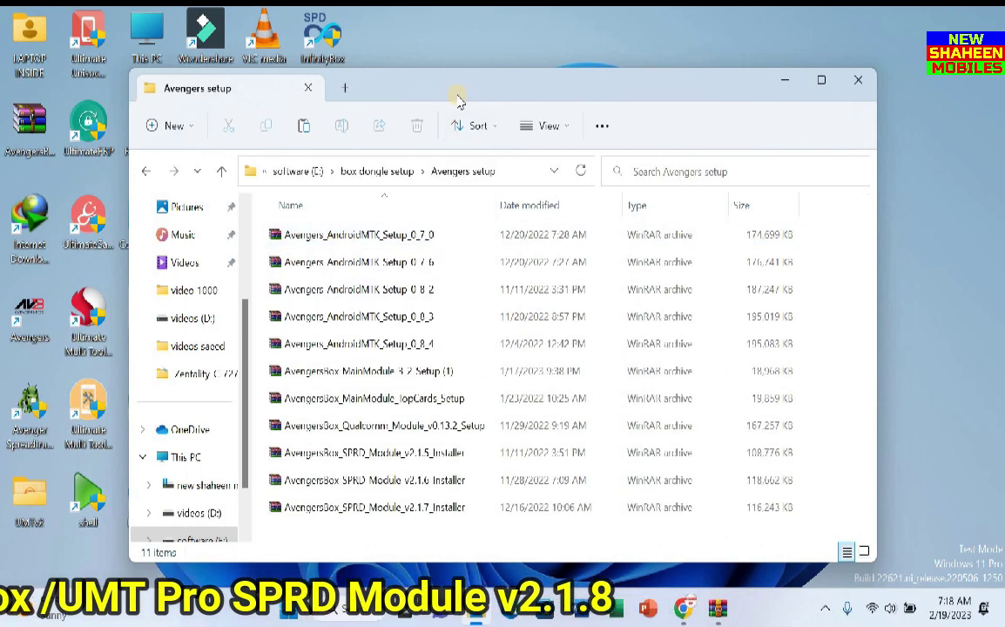
left_click_drag(492, 93, 638, 81)
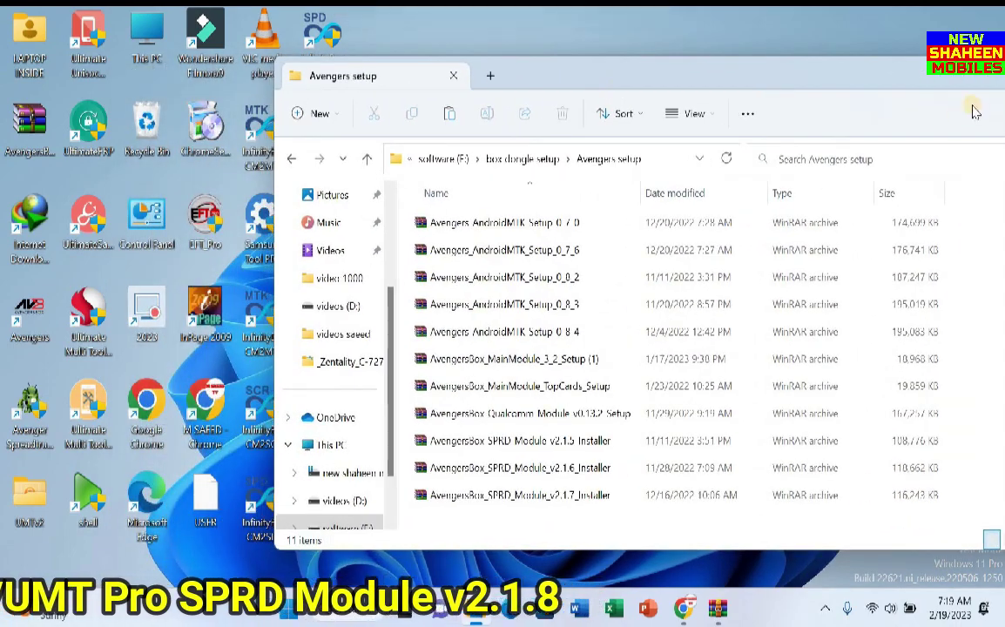
left_click_drag(884, 85, 767, 107)
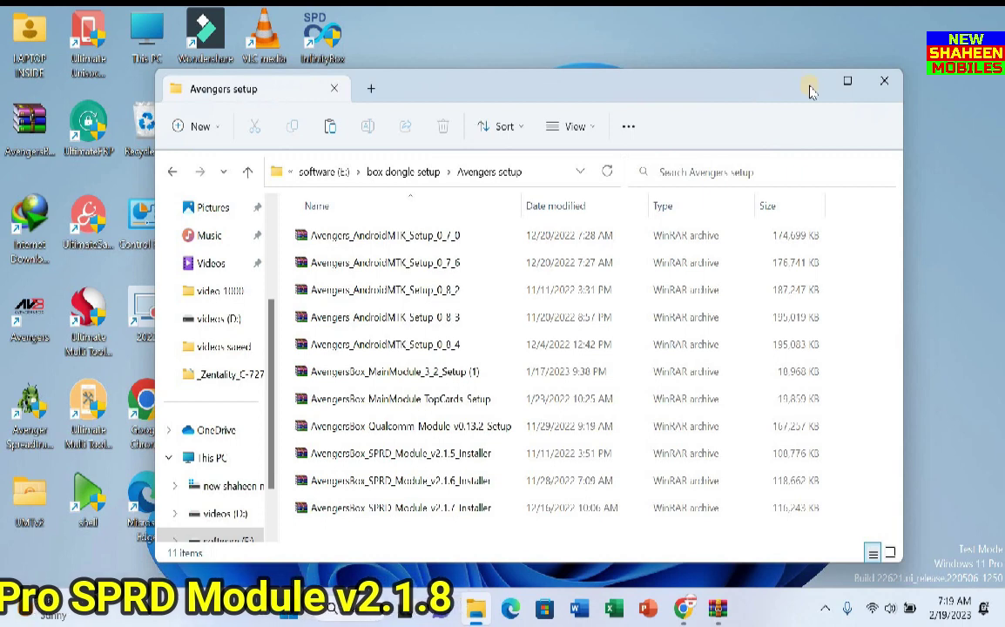
left_click(884, 82)
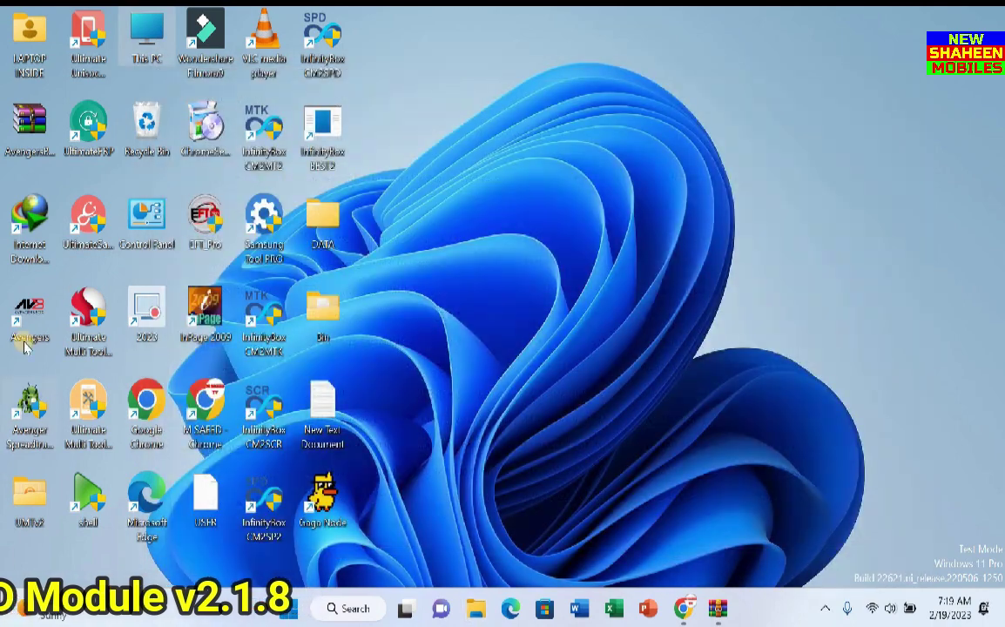
Launch the Avengers main module from the desktop, update the smart card from the server, and close the update window.
double_click(34, 322)
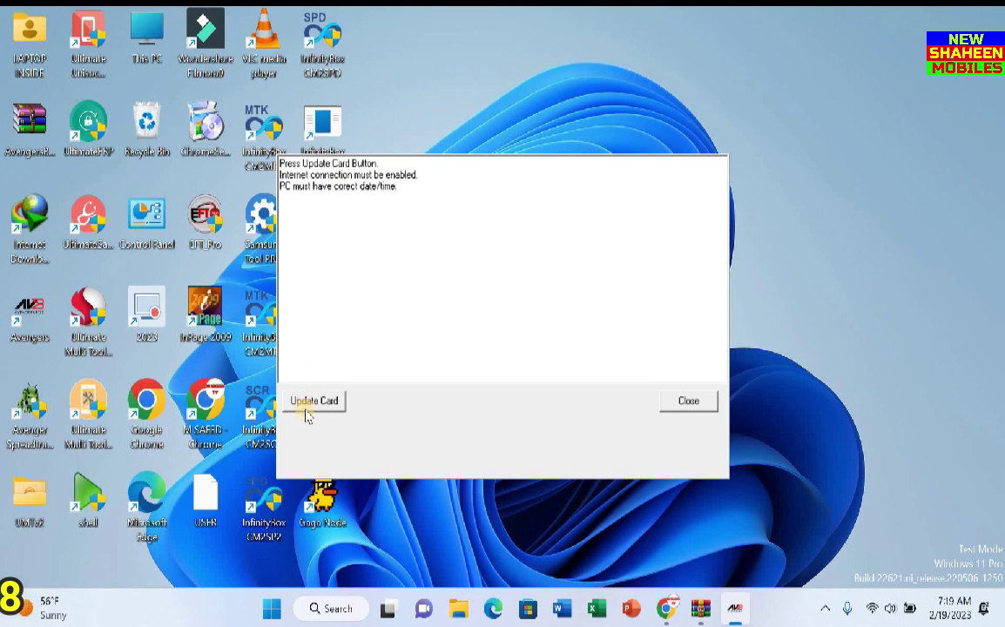
left_click(317, 406)
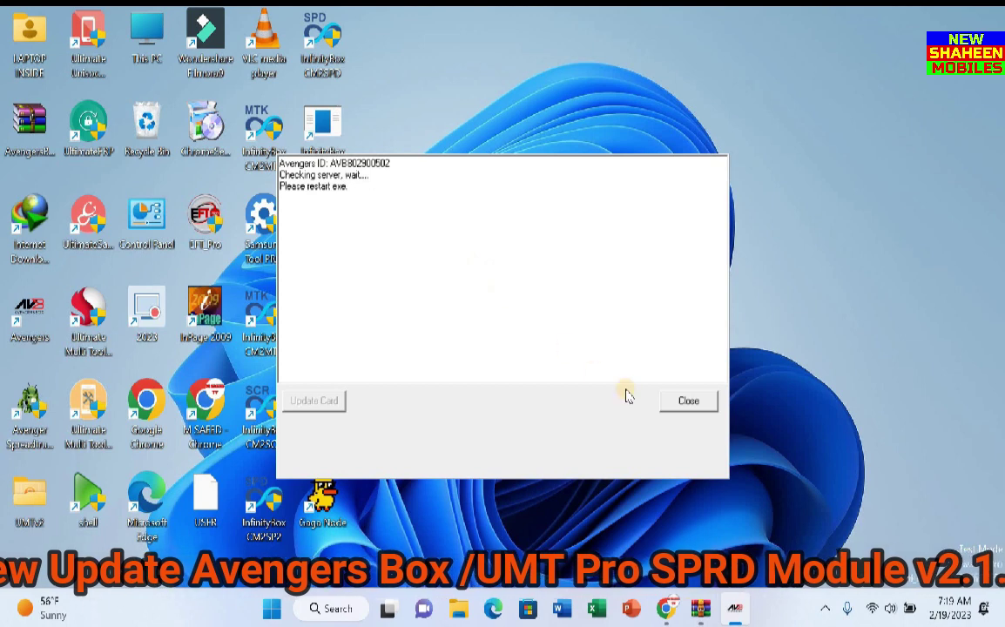
left_click(697, 405)
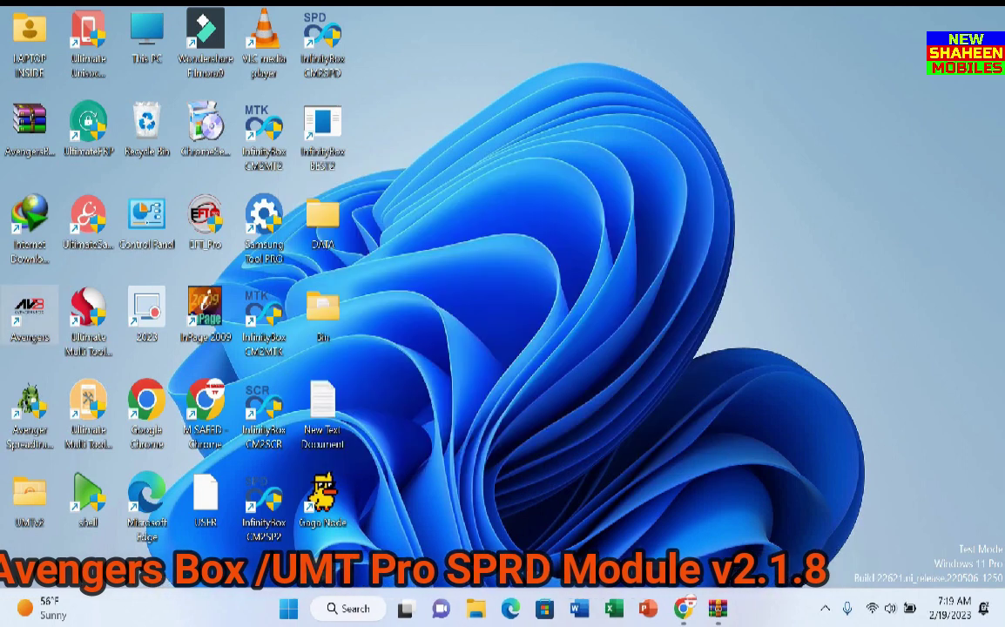
Launch the Avenger Spreadtrum module from the desktop and show its Diag Mode Utils functions.
left_click(31, 417)
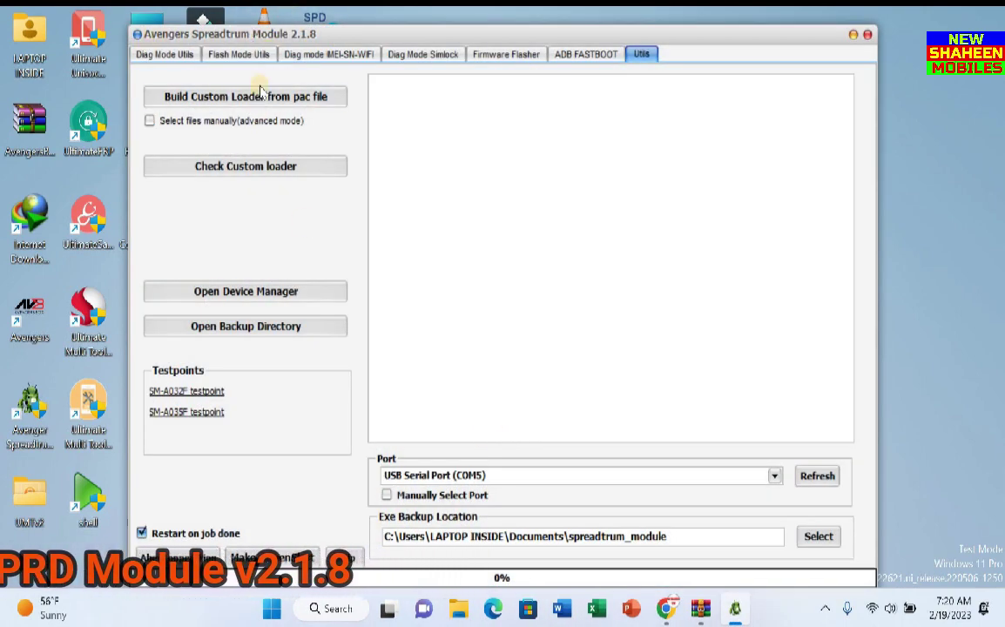
left_click(180, 59)
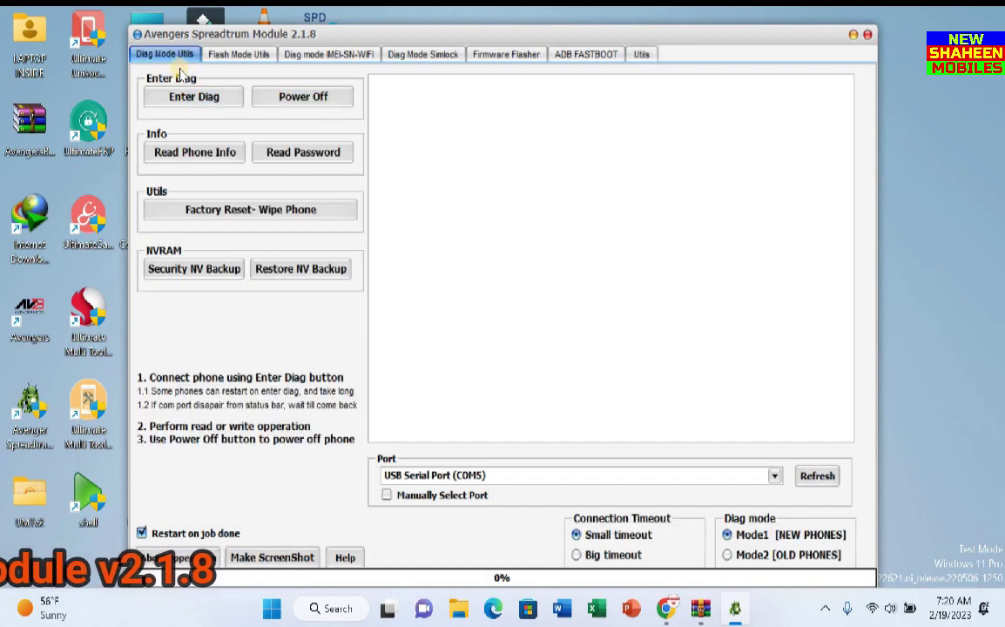
Examine the supported phone brands in Flash Mode Utils, trying Prestigio and Samsung, and look through the Samsung models.
left_click(228, 54)
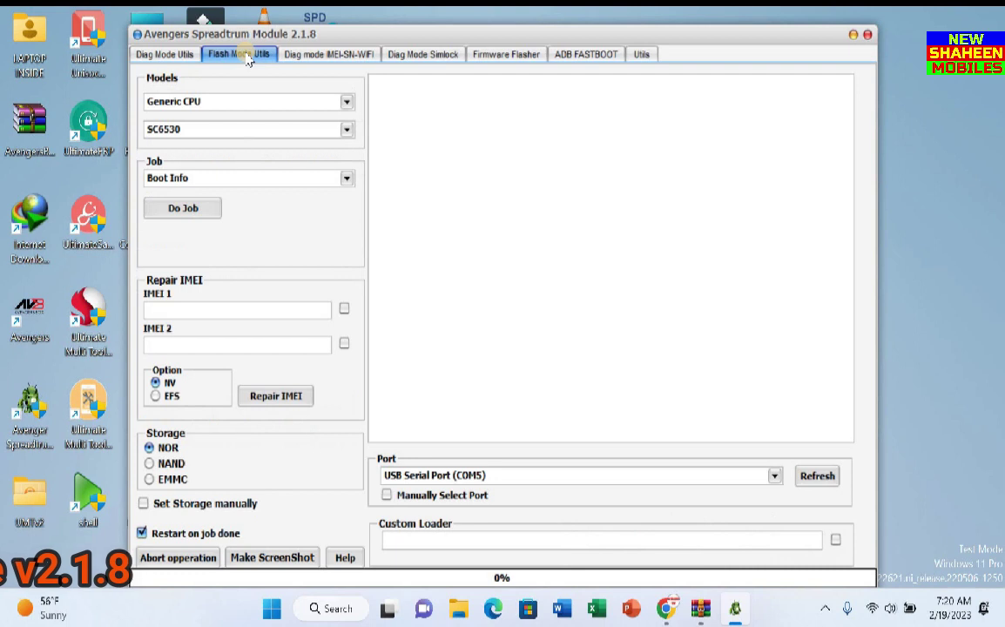
left_click(249, 102)
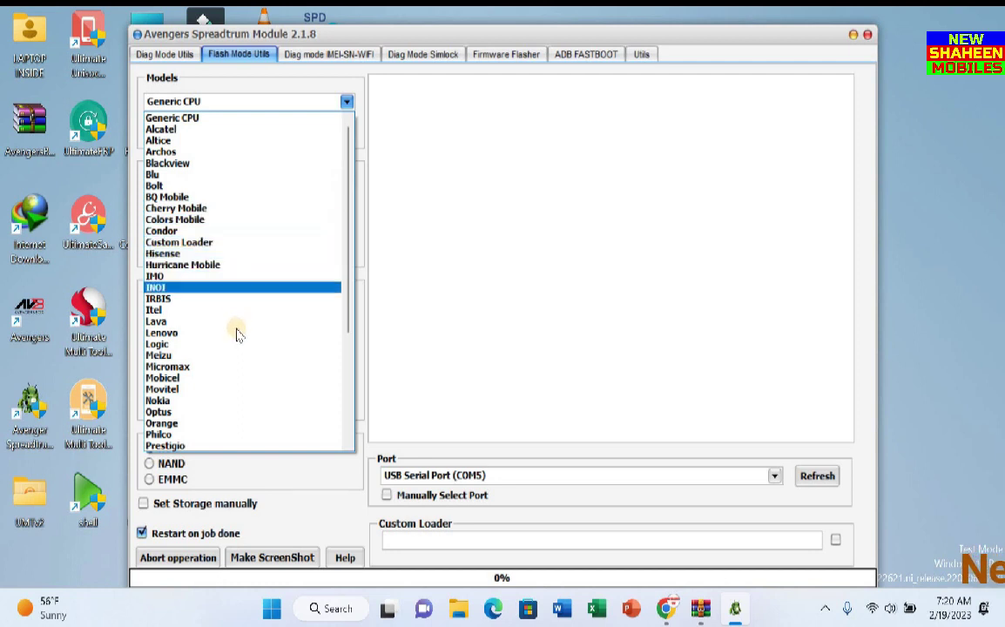
left_click(226, 445)
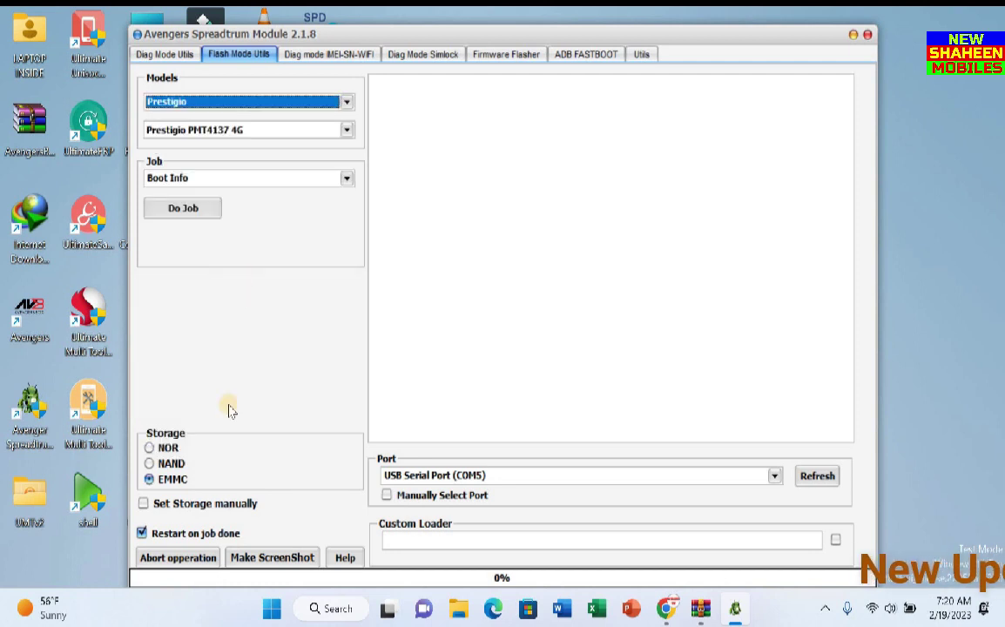
left_click(347, 104)
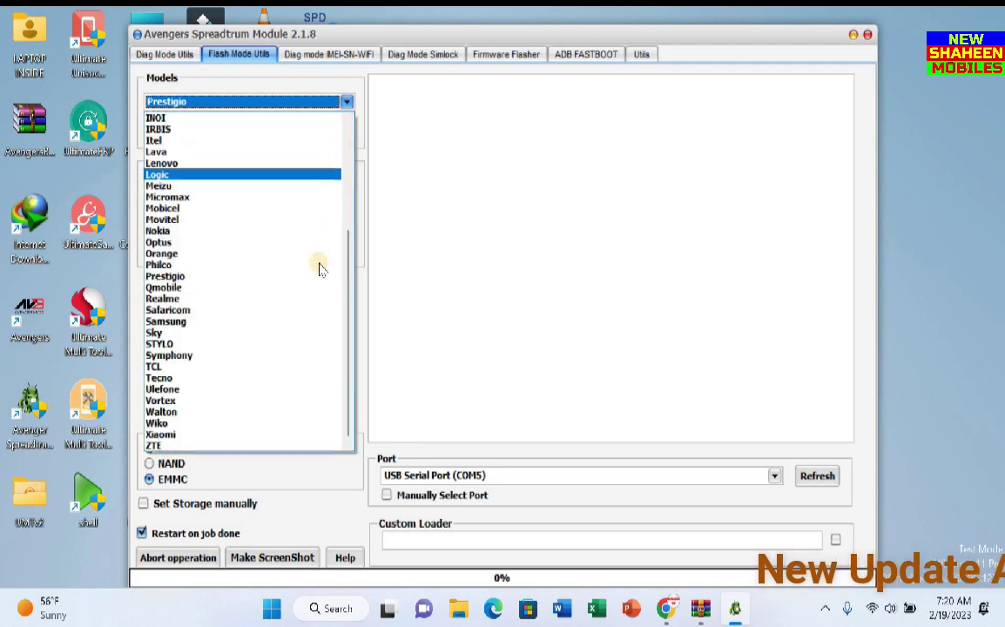
left_click(264, 322)
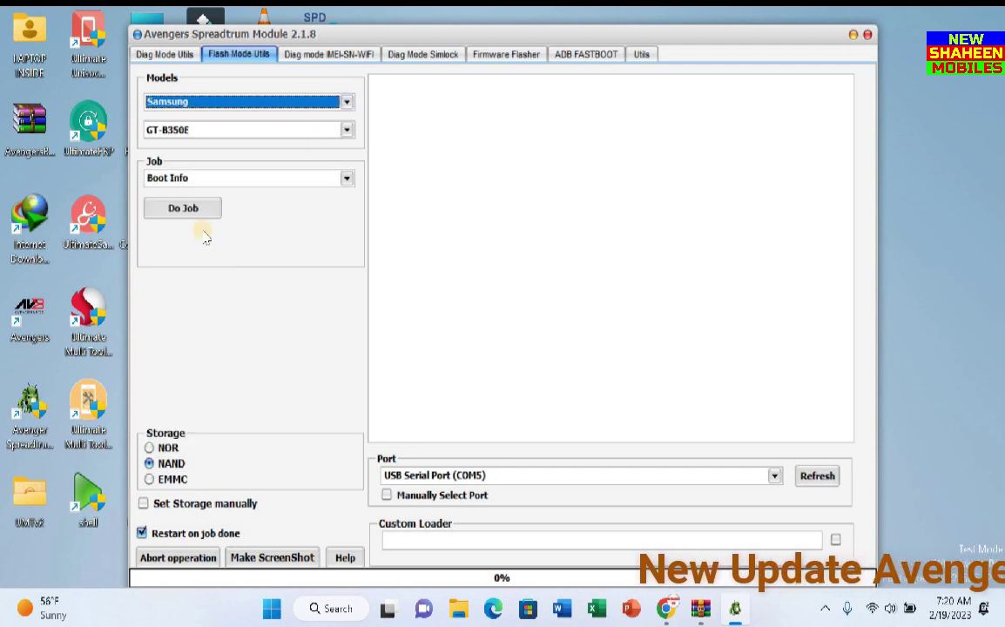
left_click(345, 129)
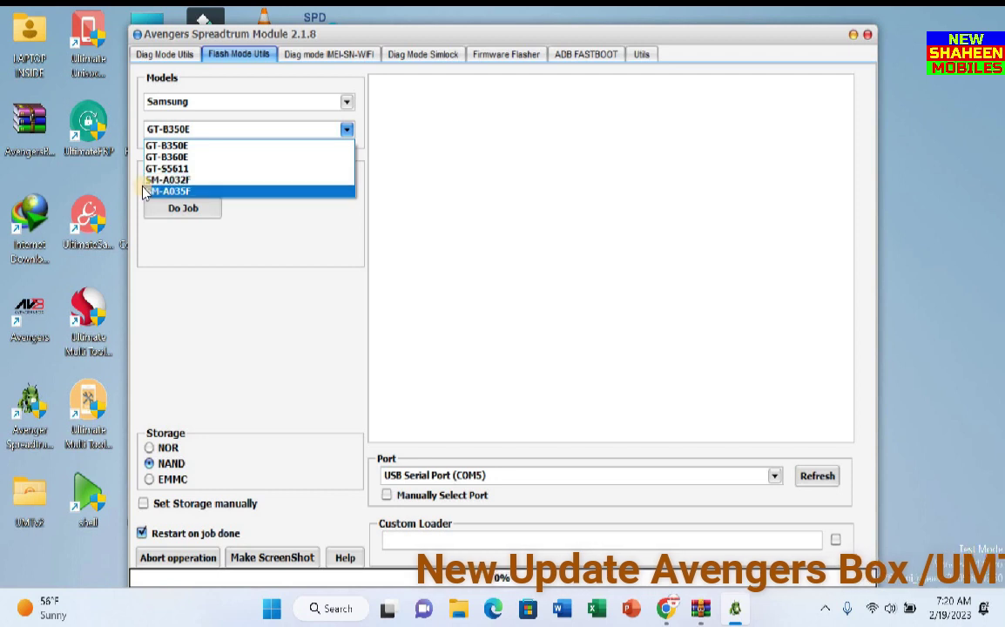
left_click(318, 246)
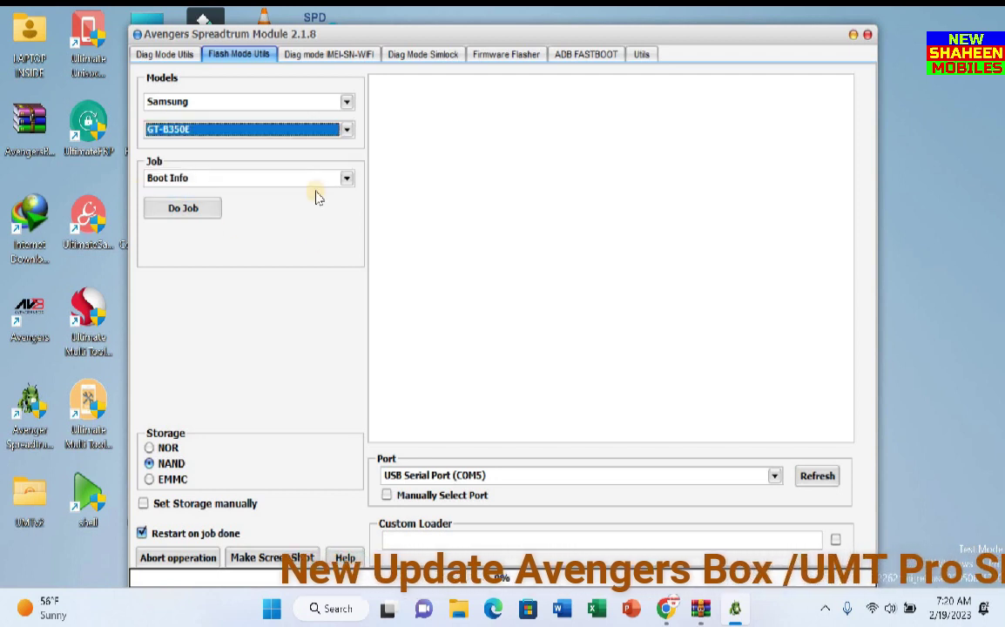
Set the flash mode brand to Alcatel and choose the model OT-2052X.
left_click(348, 104)
scroll(281, 319, "up", 3)
scroll(280, 318, "up", 2)
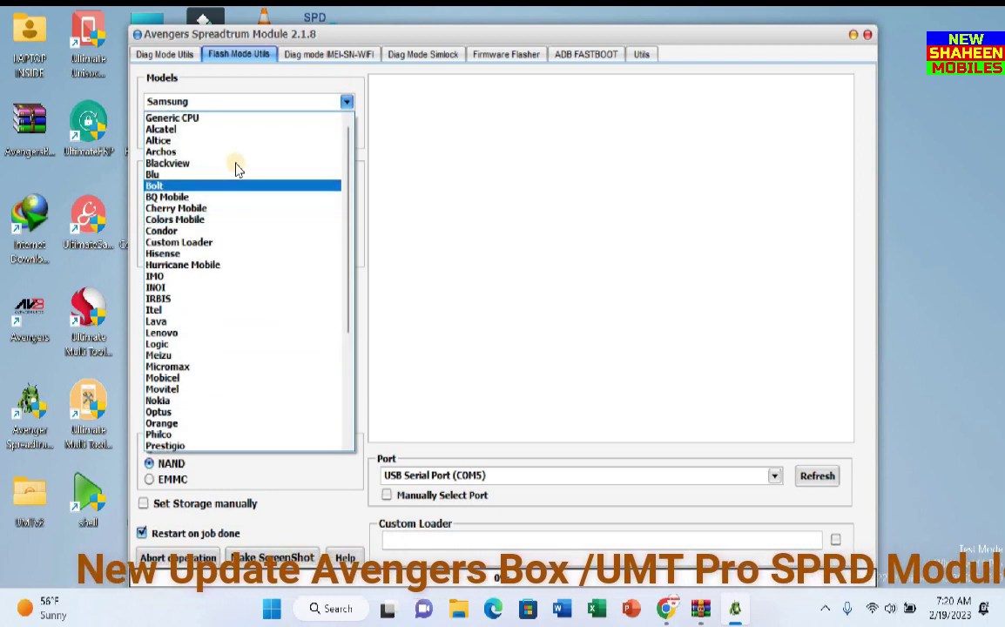
left_click(228, 132)
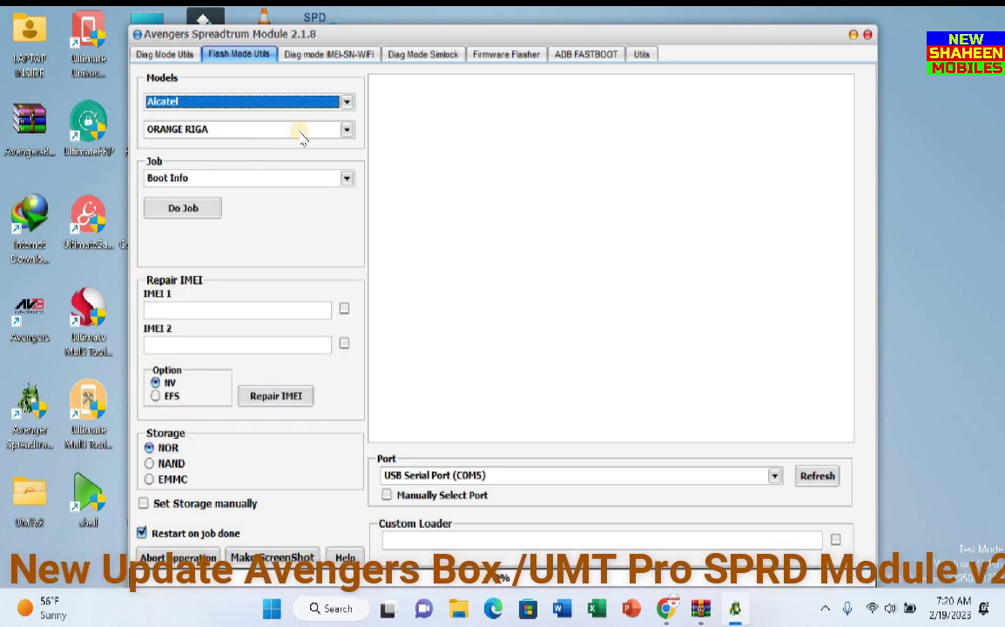
left_click(347, 131)
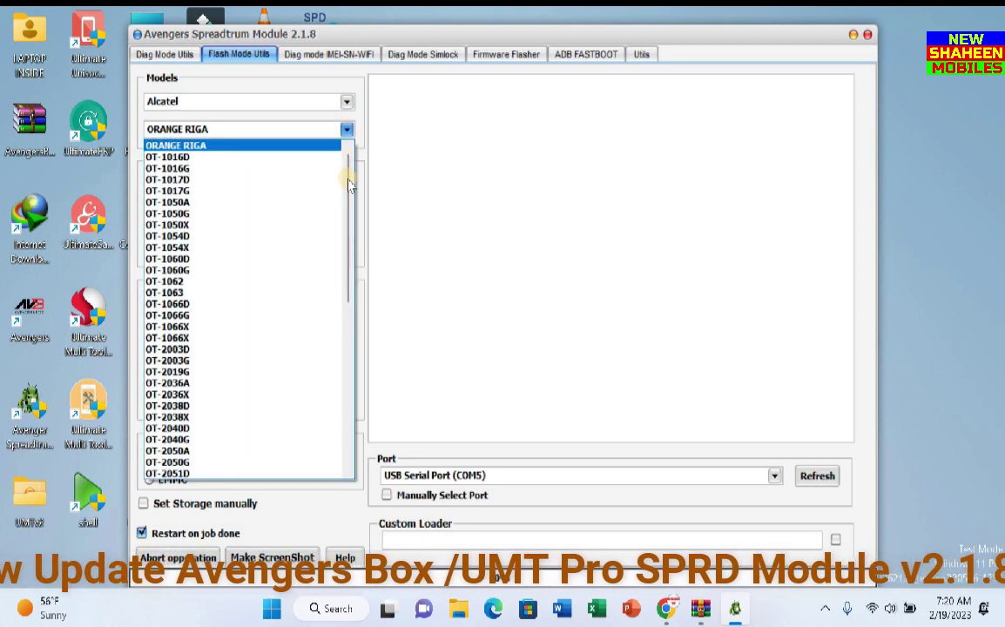
left_click_drag(352, 186, 348, 426)
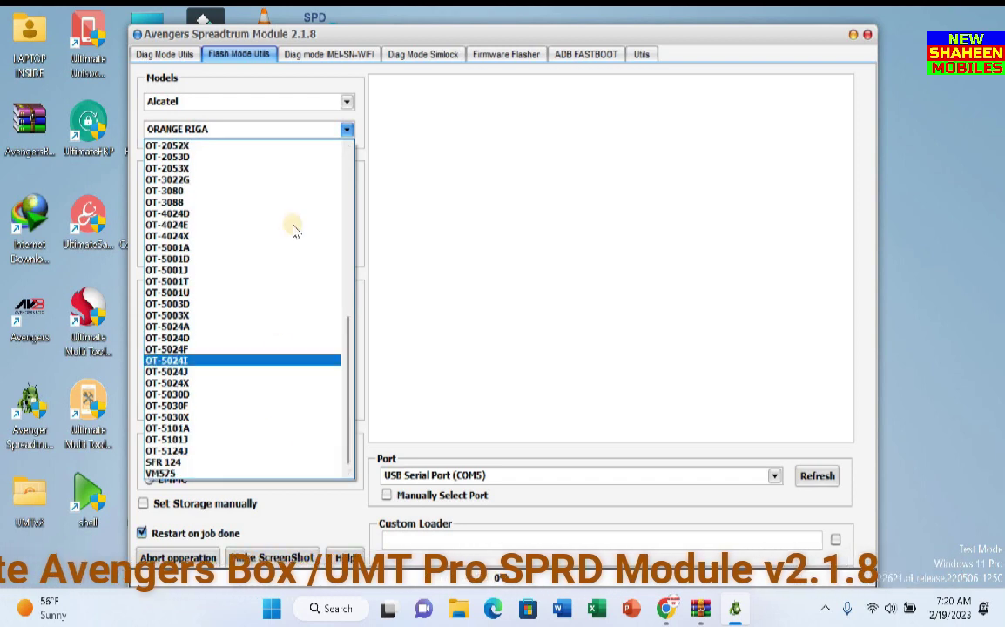
left_click(306, 146)
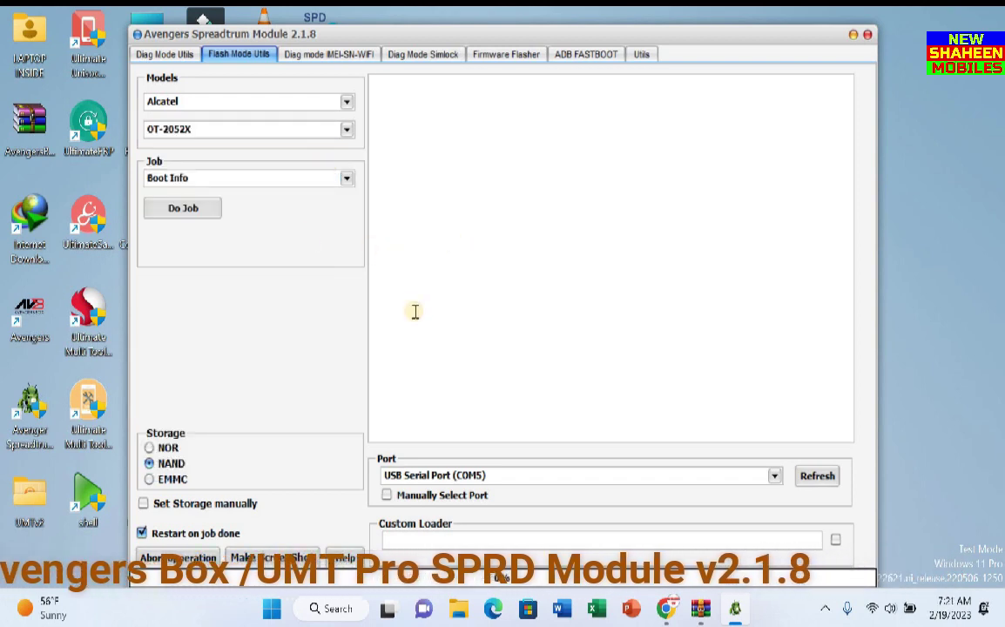
Review the module's IMEI-SN-WiFi, Simlock and Firmware Flasher functions, return to Diag Mode Utils, and move the window to reveal its lower edge.
left_click(340, 57)
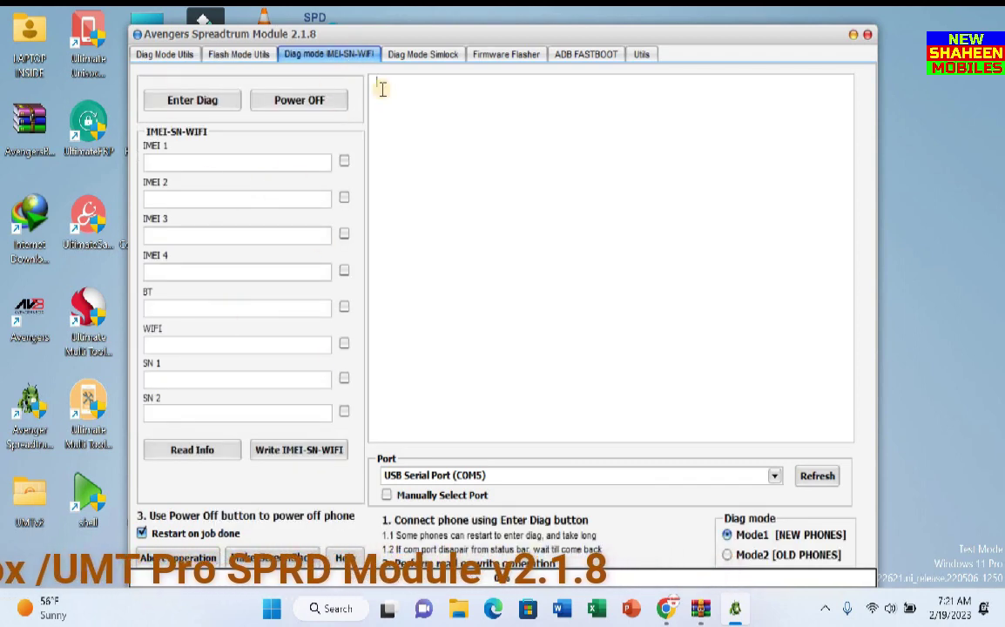
left_click(420, 59)
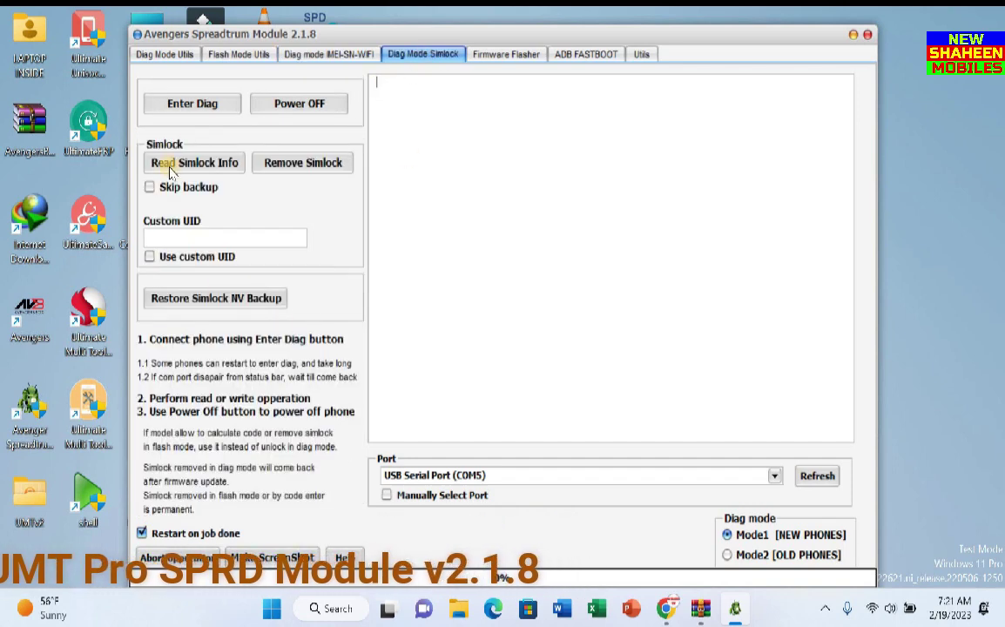
left_click(512, 55)
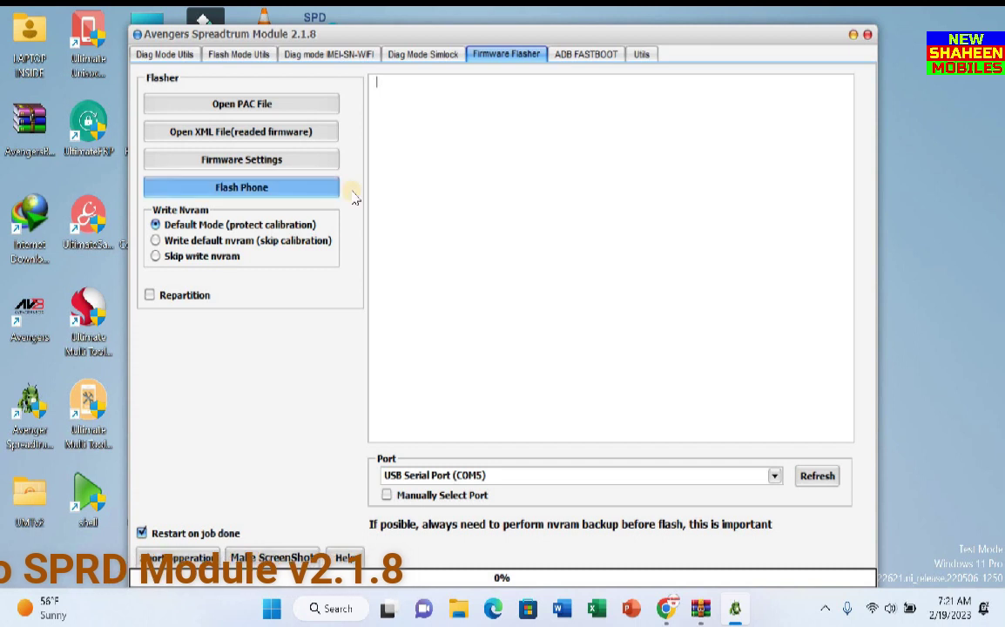
left_click(218, 54)
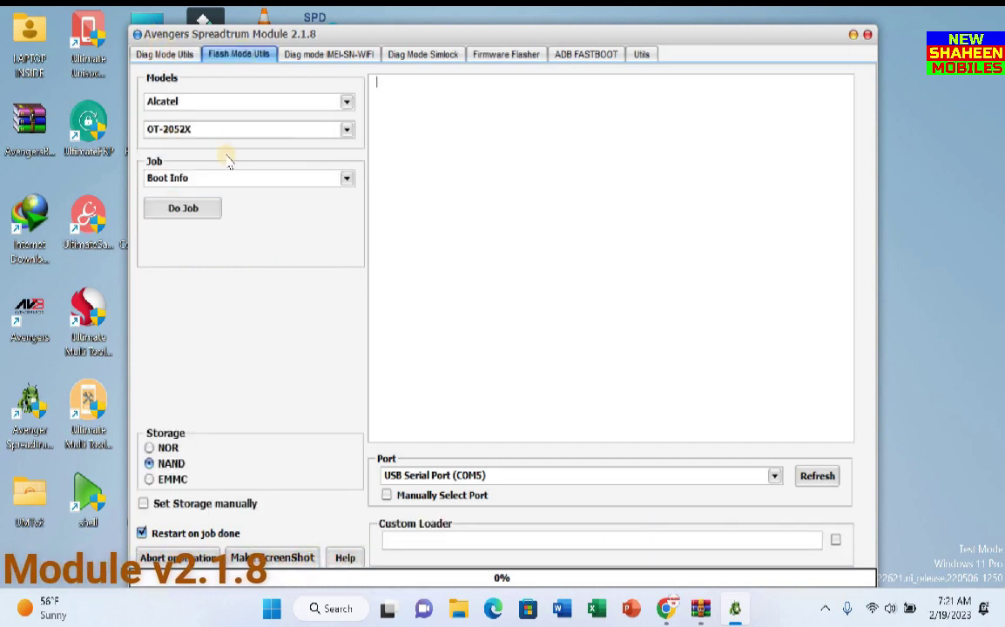
left_click(153, 54)
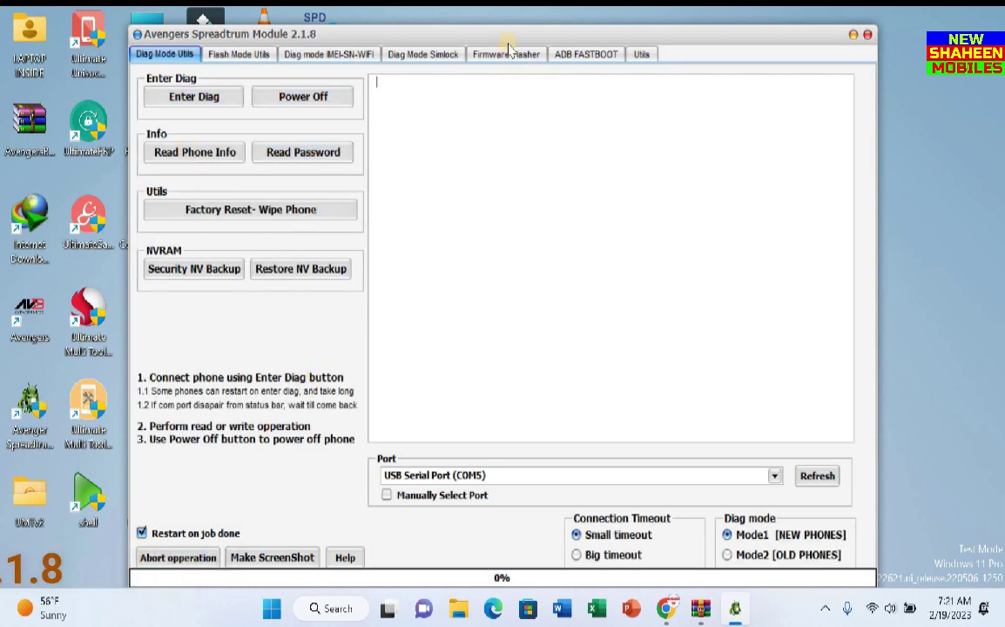
left_click_drag(516, 40, 553, 28)
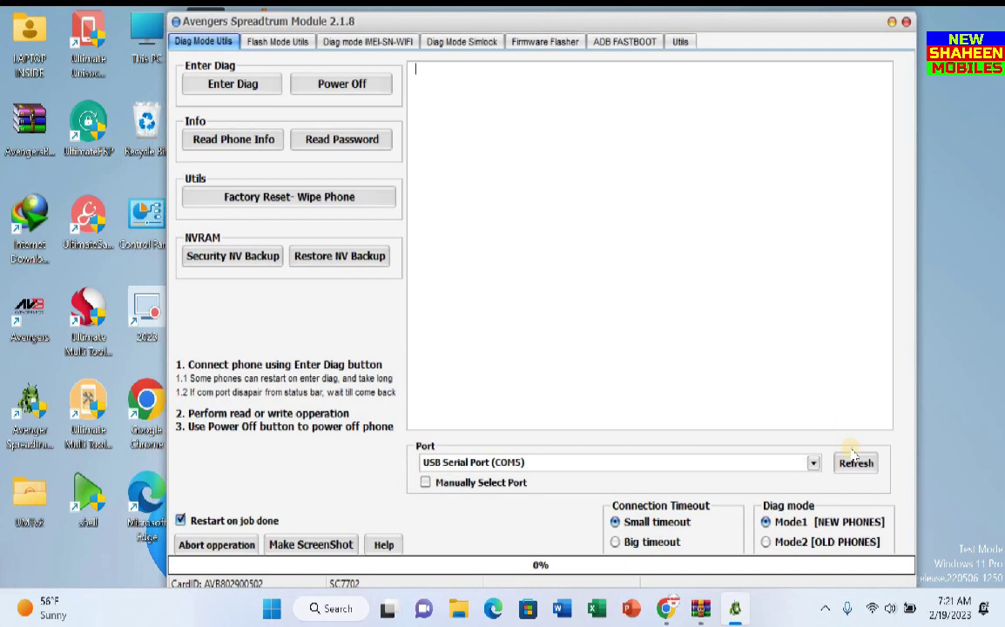